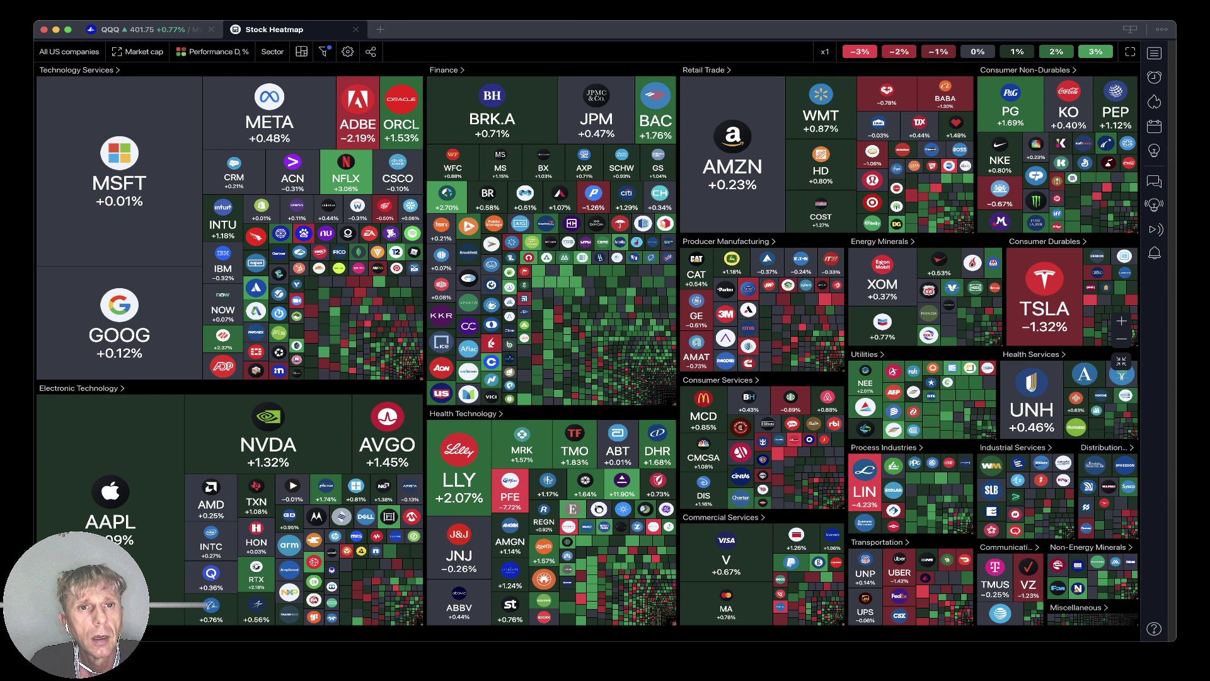
Step: Close the Stock Heatmap with Super+W to reveal the annotated QQQ daily chart
key("super+w")
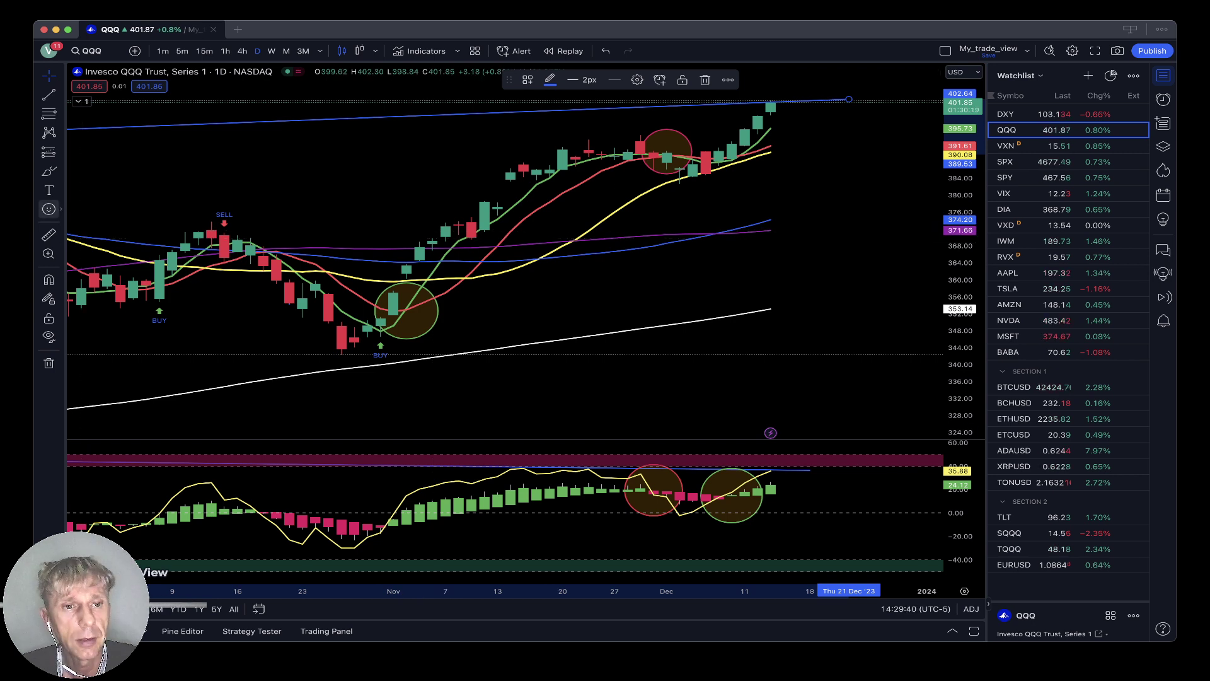
Step: Draw a circle around the 8 Dec pullback and rebound candles on QQQ and resize it to fit
left_click(49, 209)
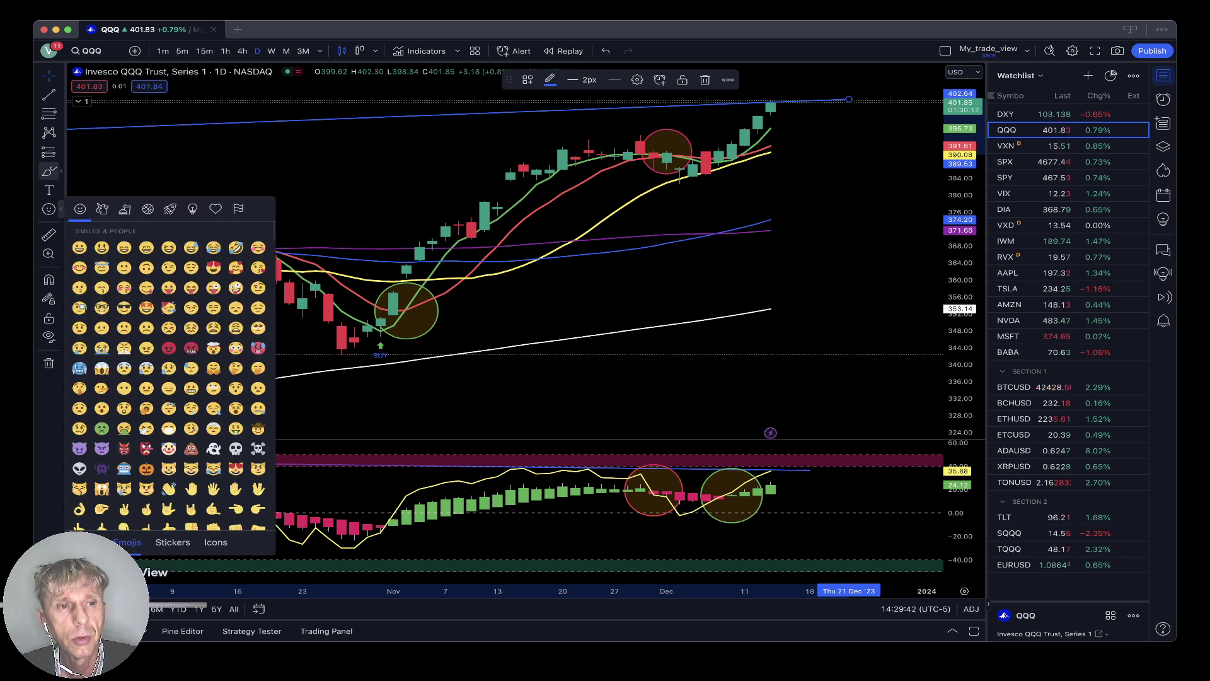
key("Escape")
key("Escape")
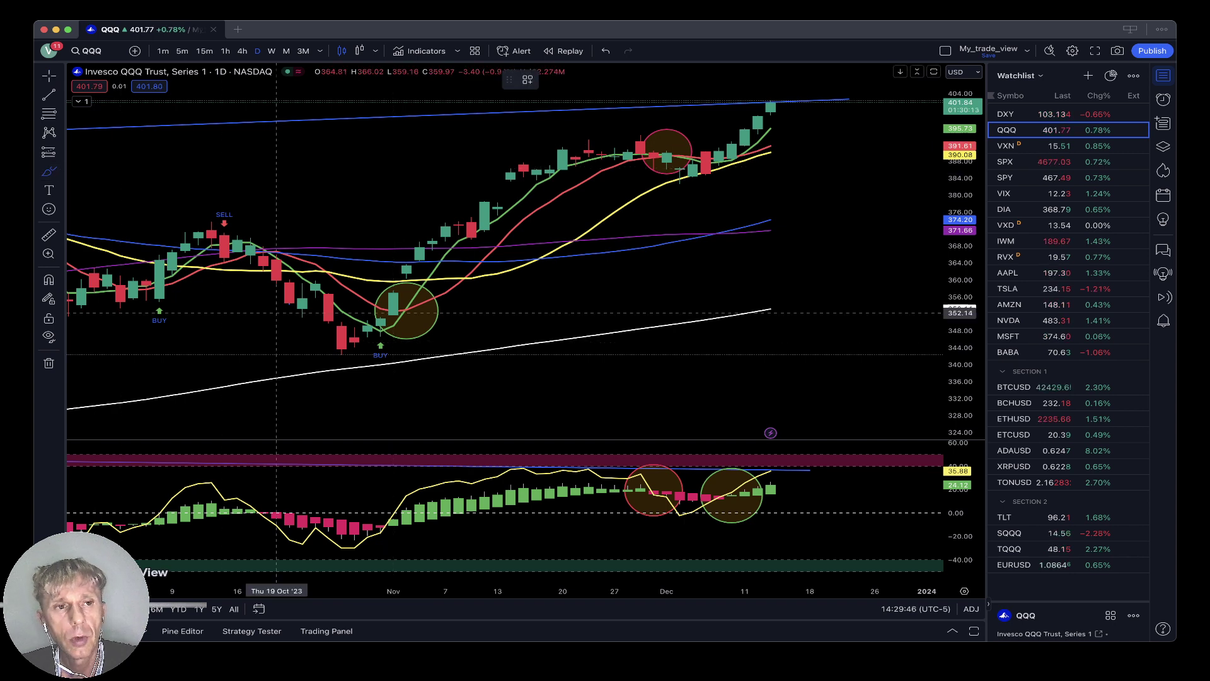
left_click(60, 171)
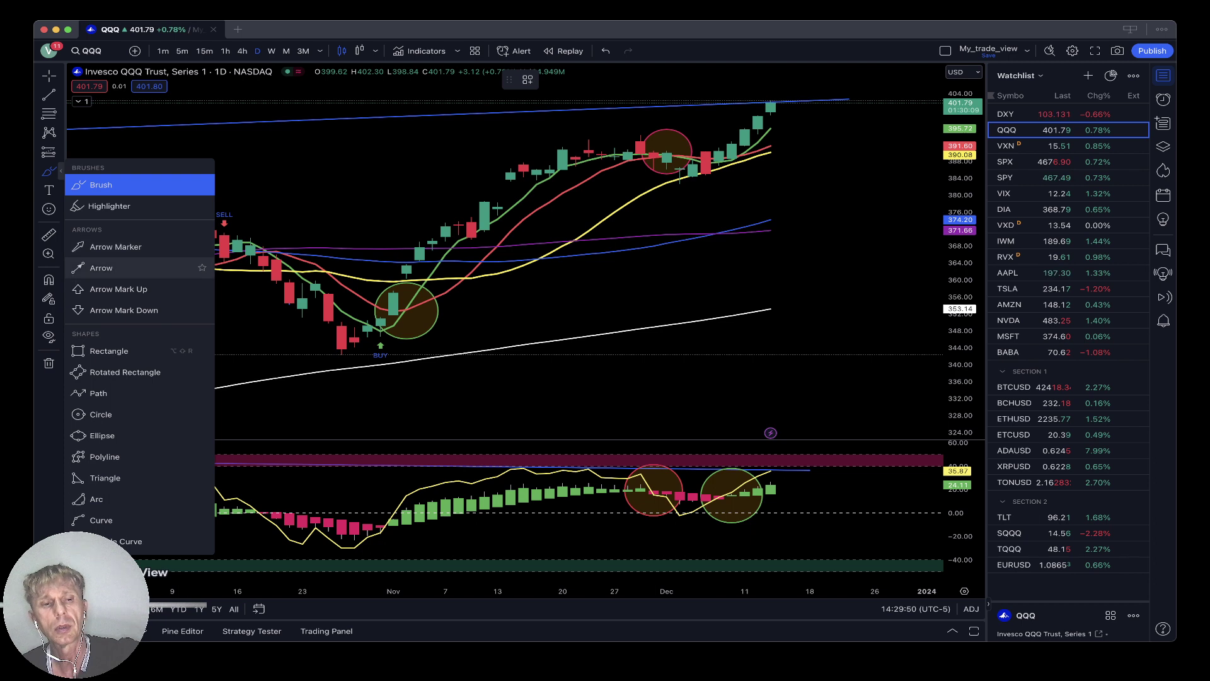
left_click(120, 414)
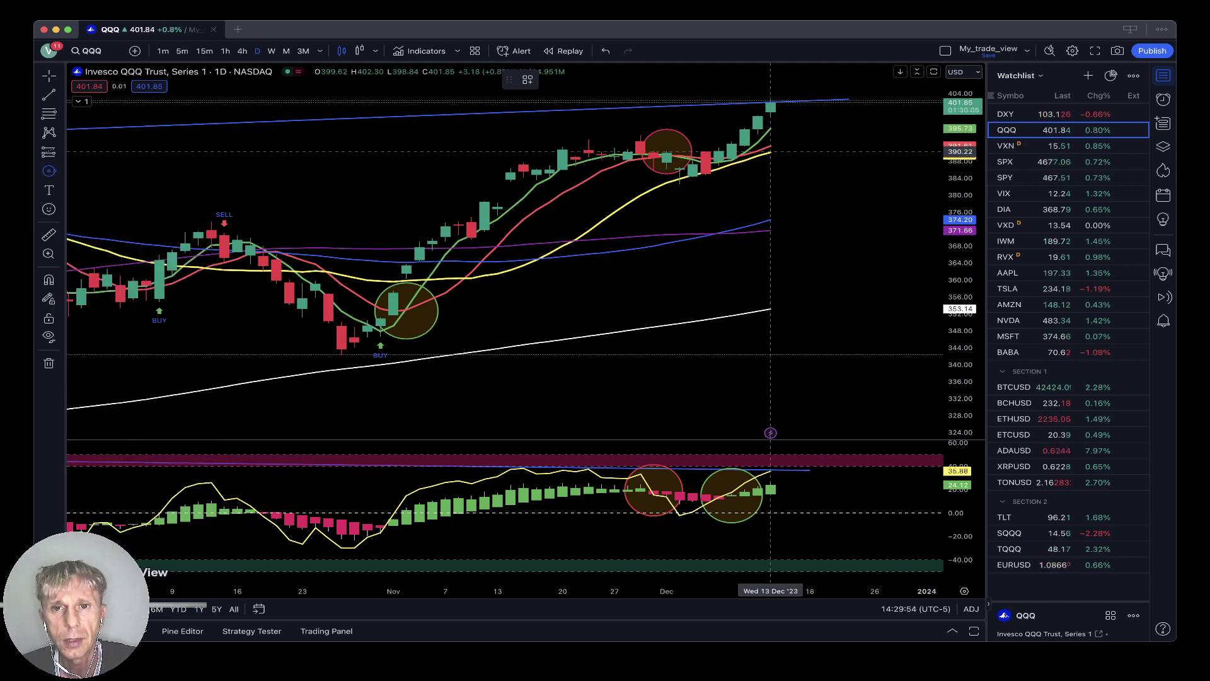
left_click(731, 154)
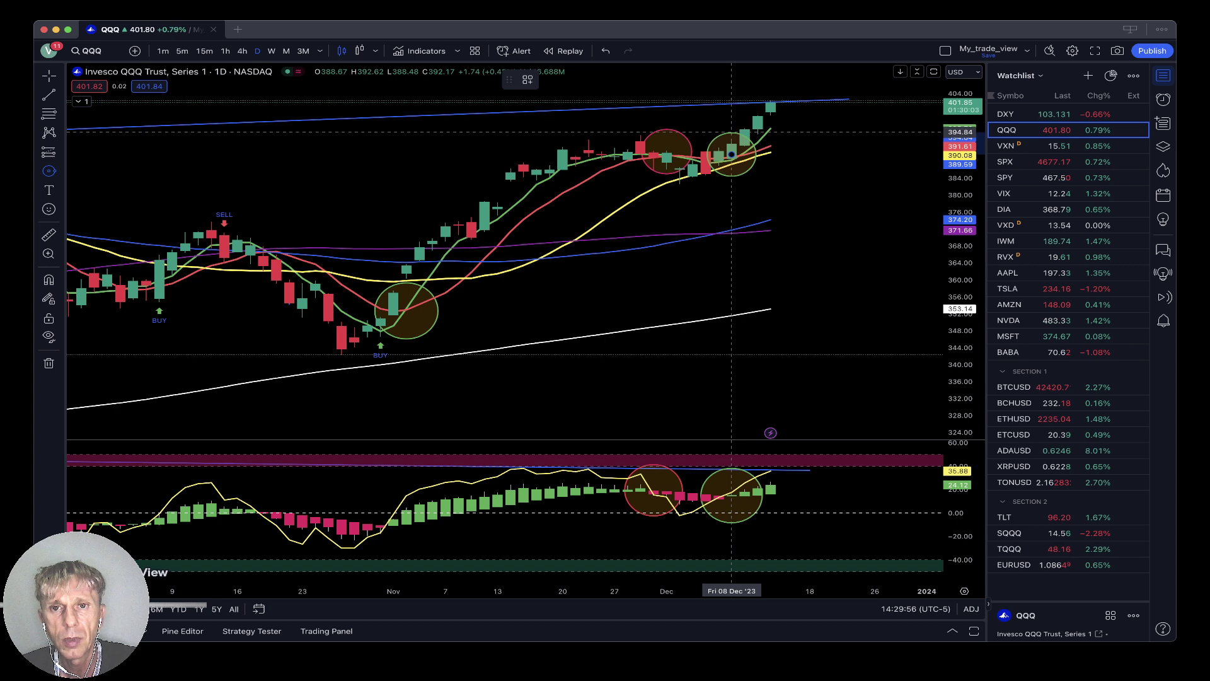
left_click(731, 133)
left_click(822, 173)
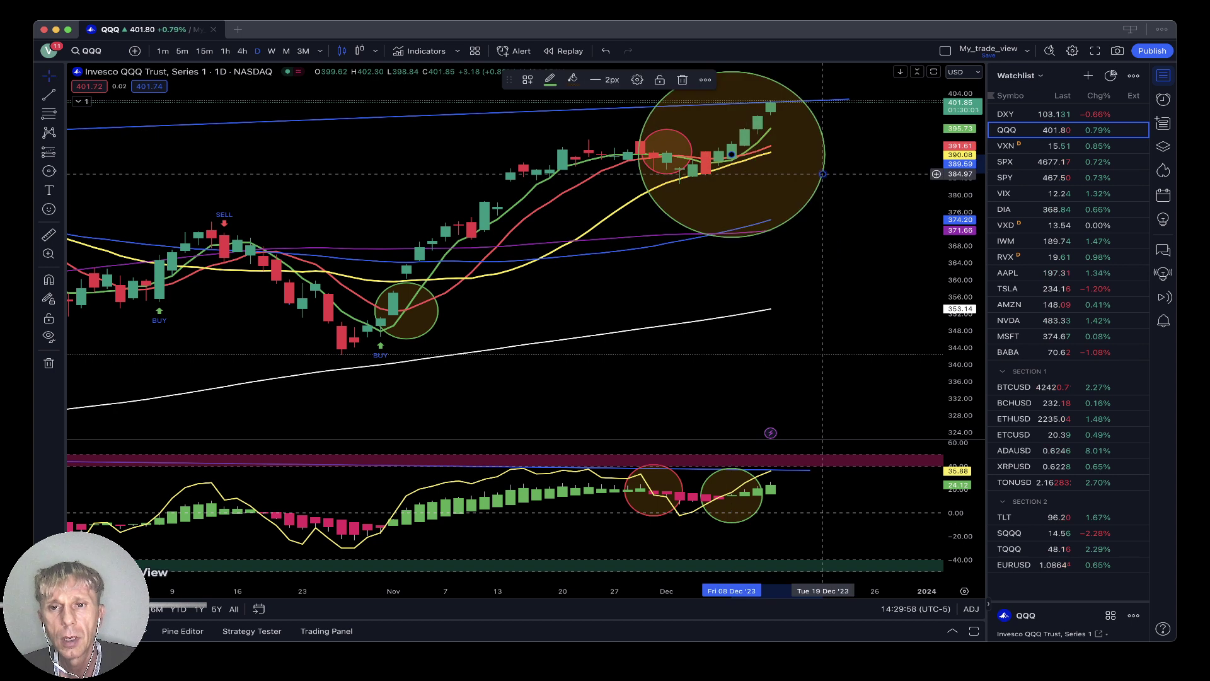
left_click_drag(823, 173, 759, 161)
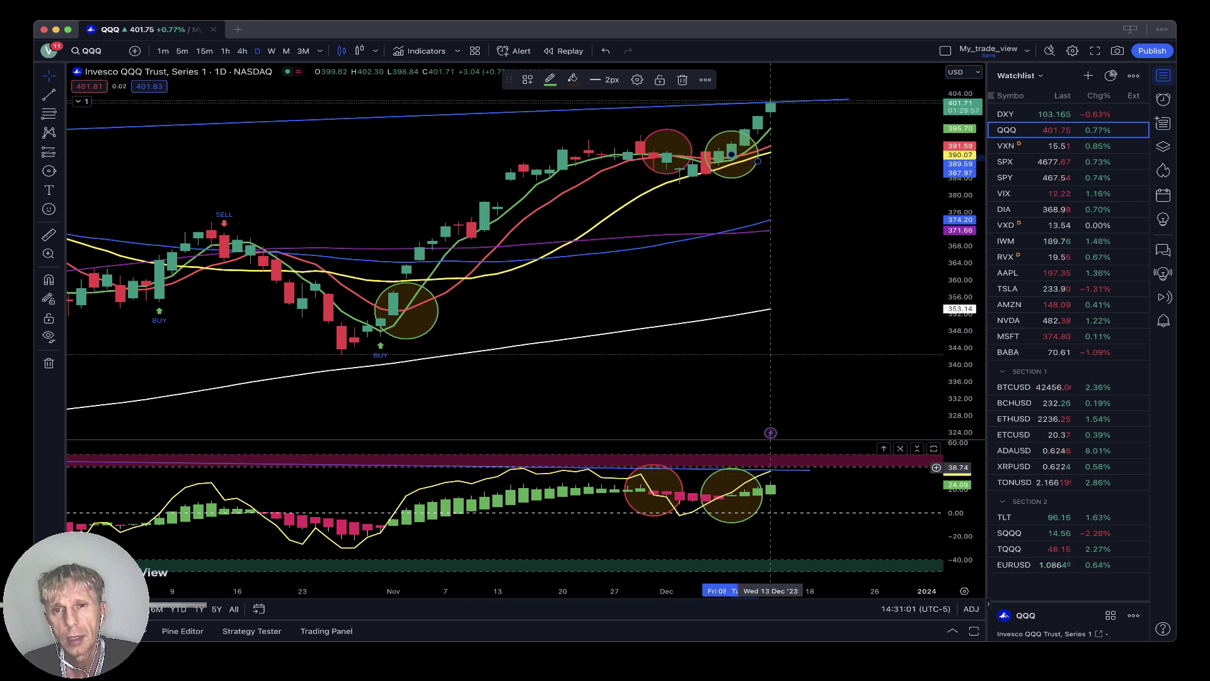
left_click(693, 307)
scroll(693, 307, "left", 5)
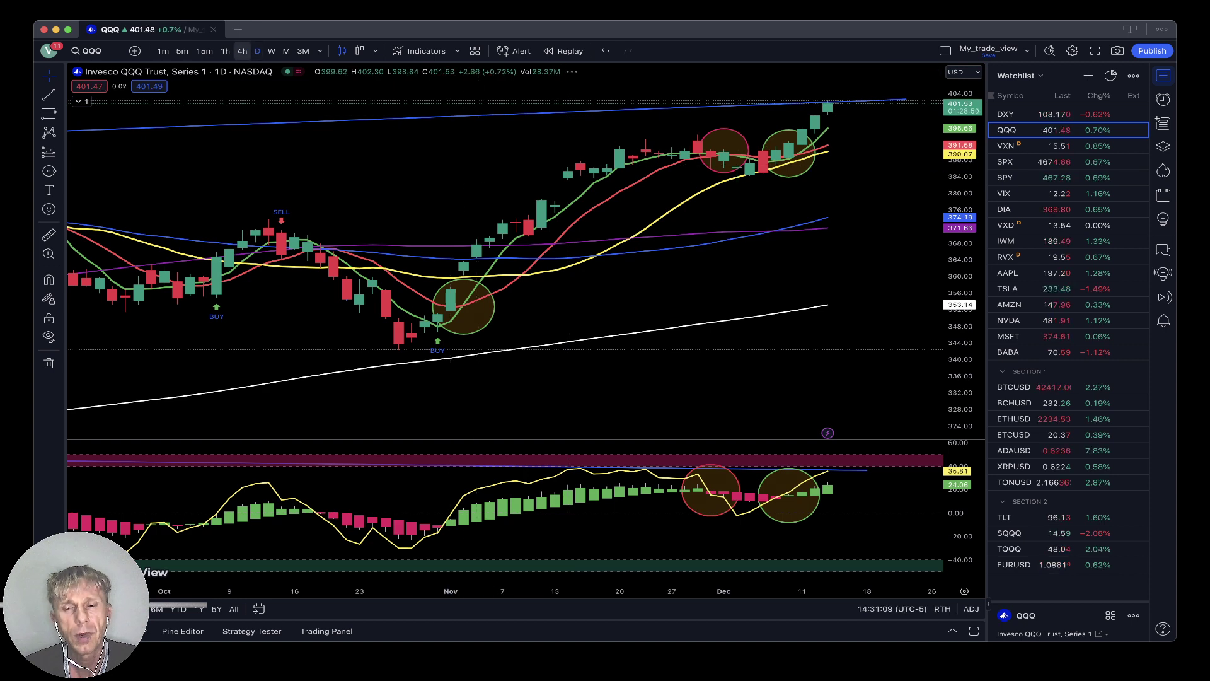
Step: Switch QQQ to 4-hour bars showing regular trading hours only
left_click(242, 50)
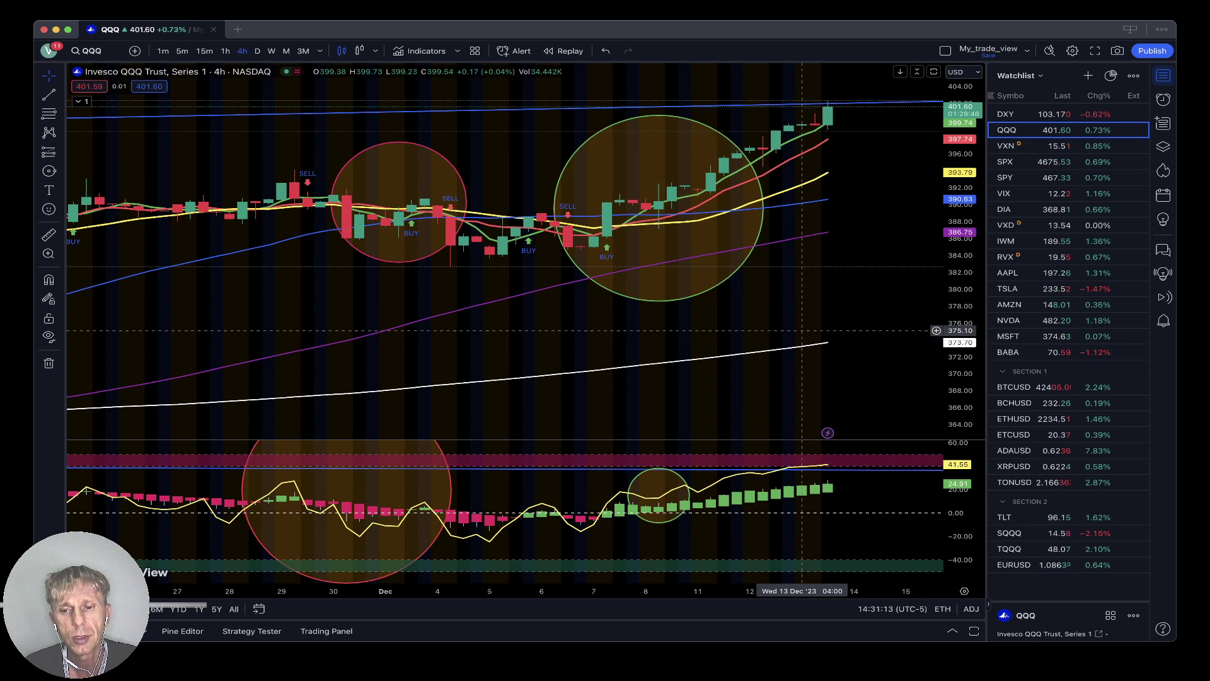
left_click(942, 609)
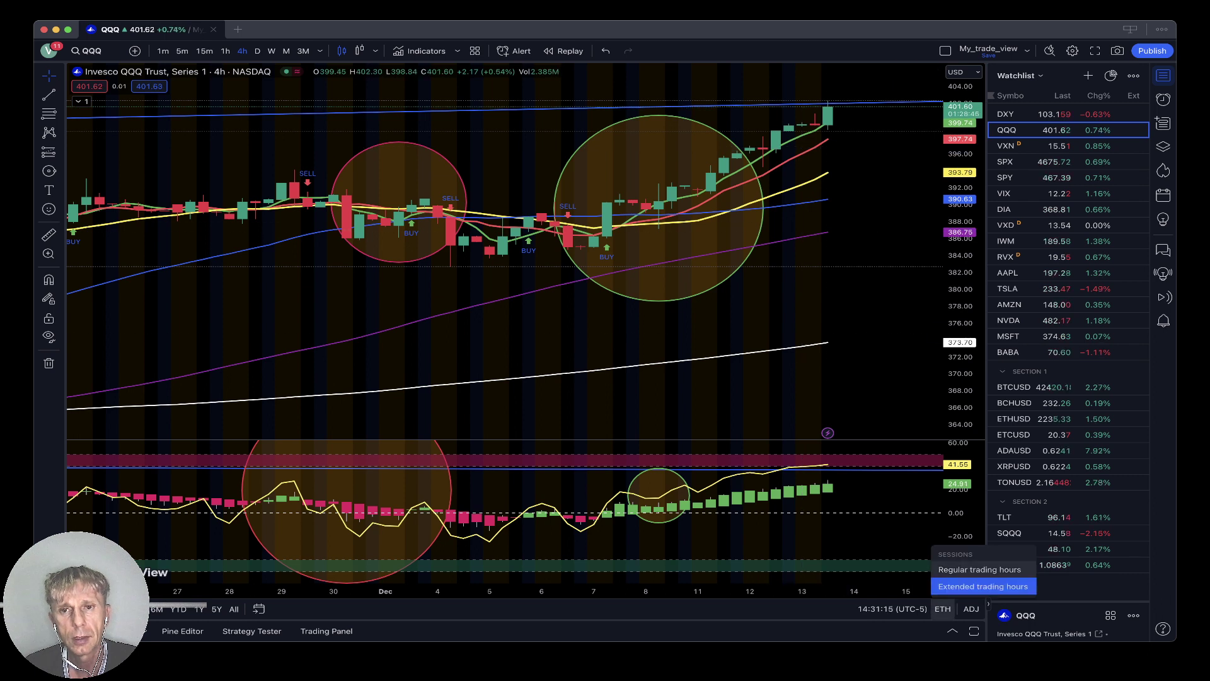
left_click(979, 569)
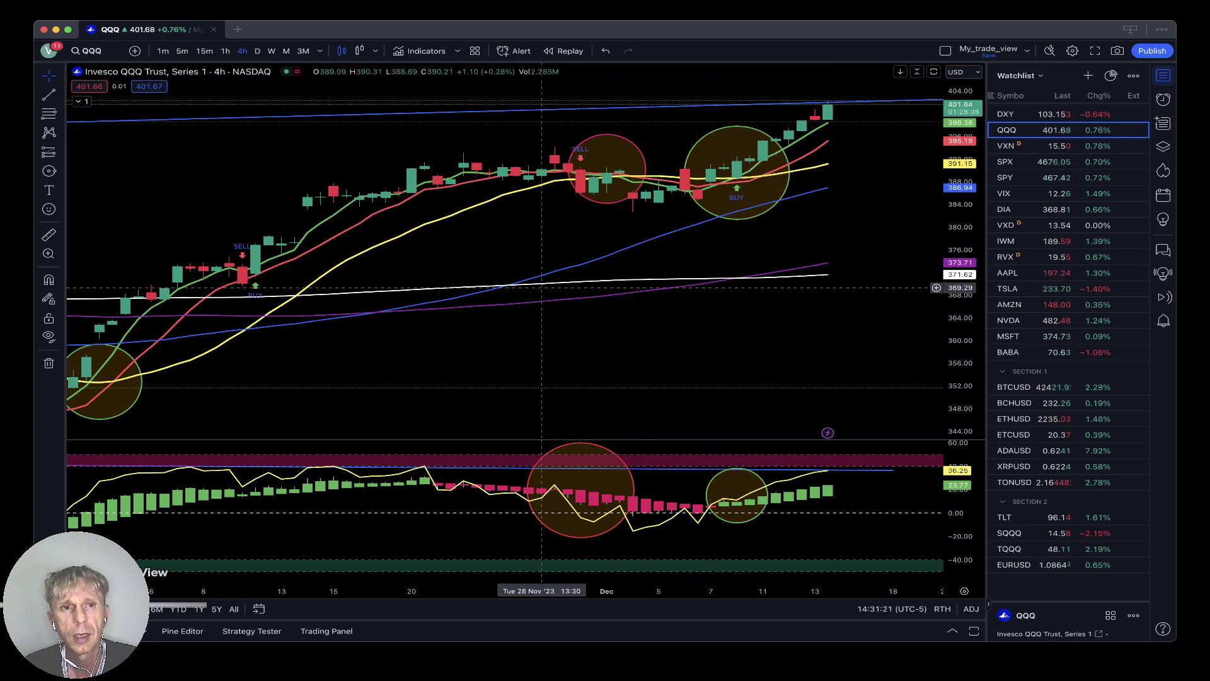
Step: Switch to hourly bars, hide all drawings, and open the DXY chart
left_click(225, 50)
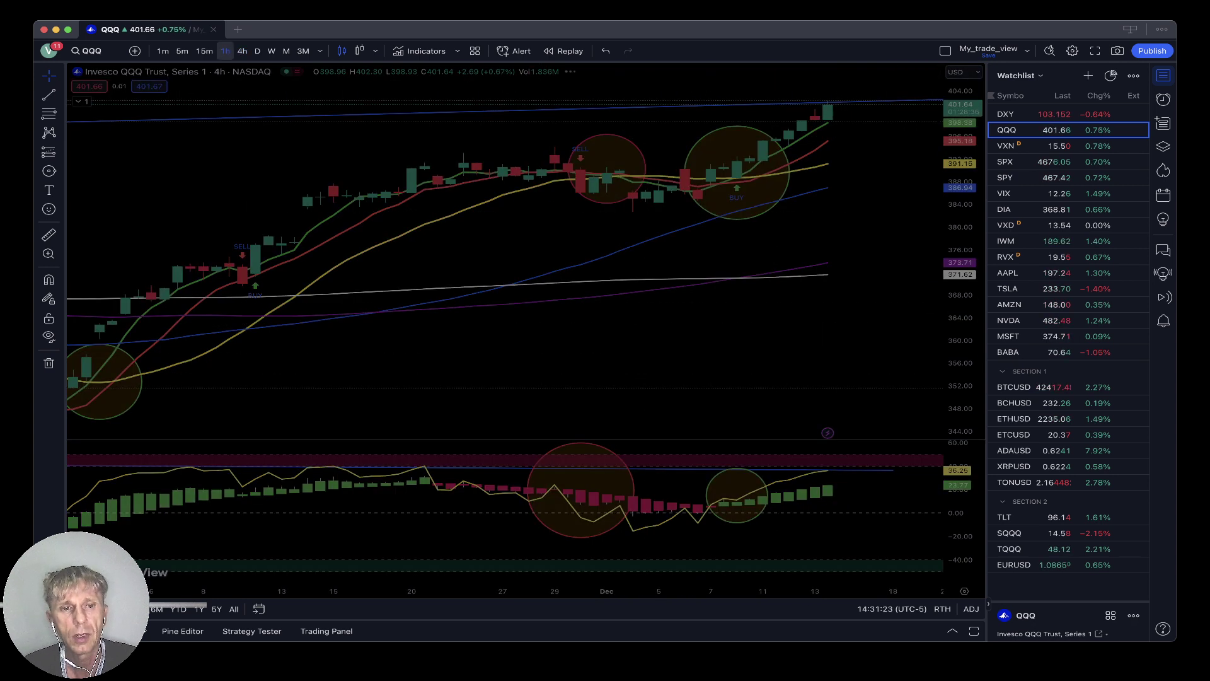
left_click(48, 336)
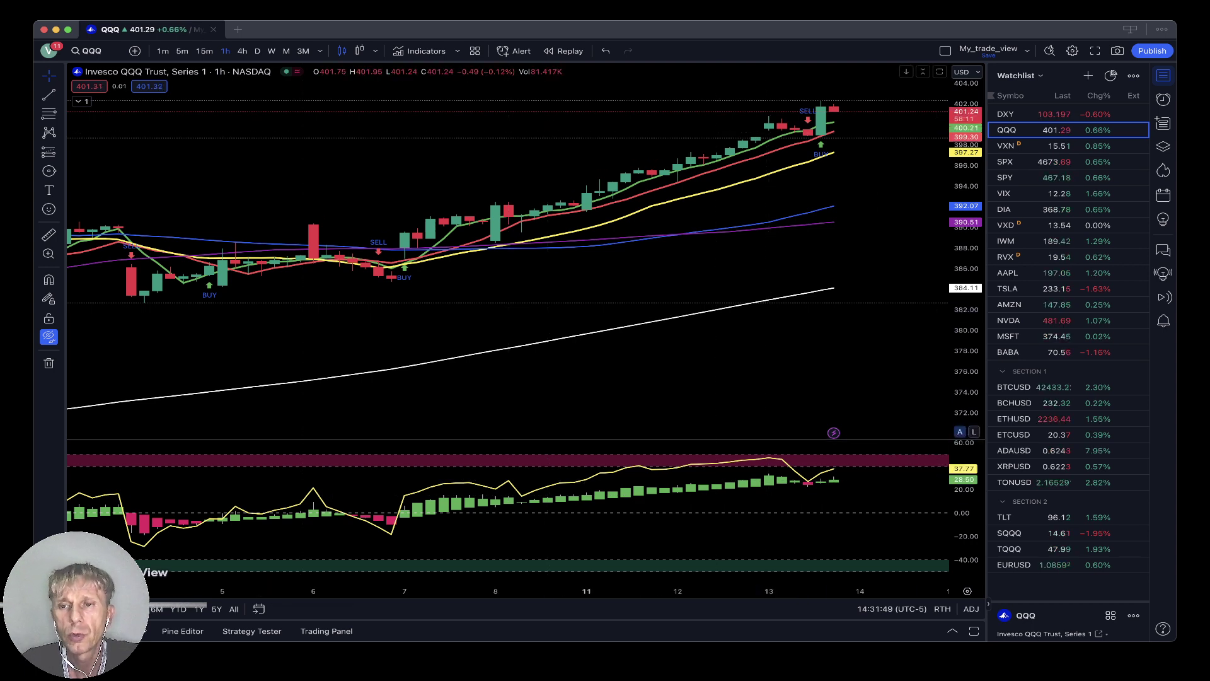
left_click(1021, 114)
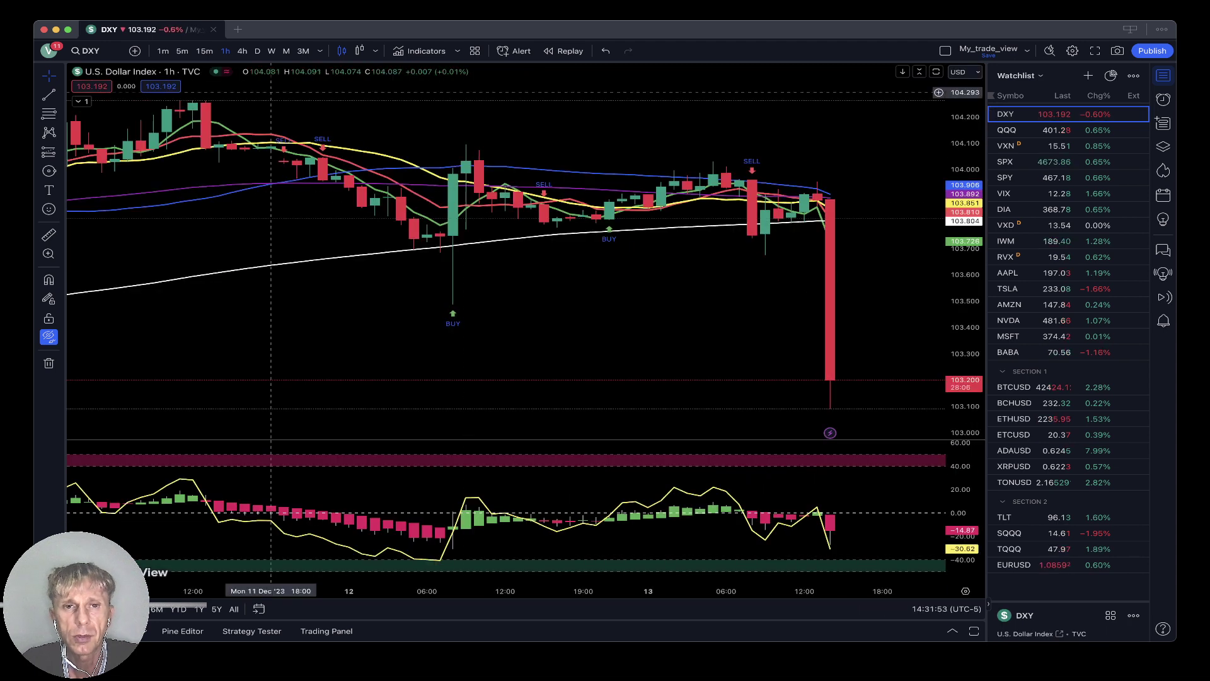
Step: View DXY on daily bars, then switch back to the QQQ daily chart
left_click(258, 51)
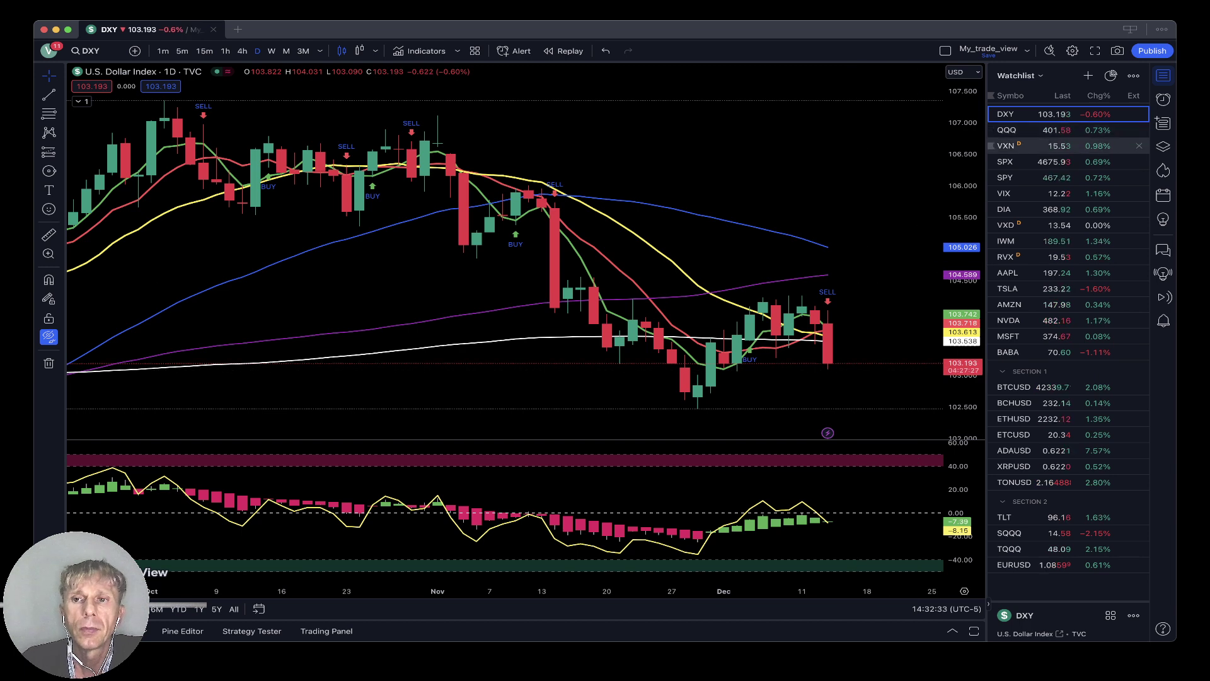
left_click(1009, 146)
left_click(1008, 129)
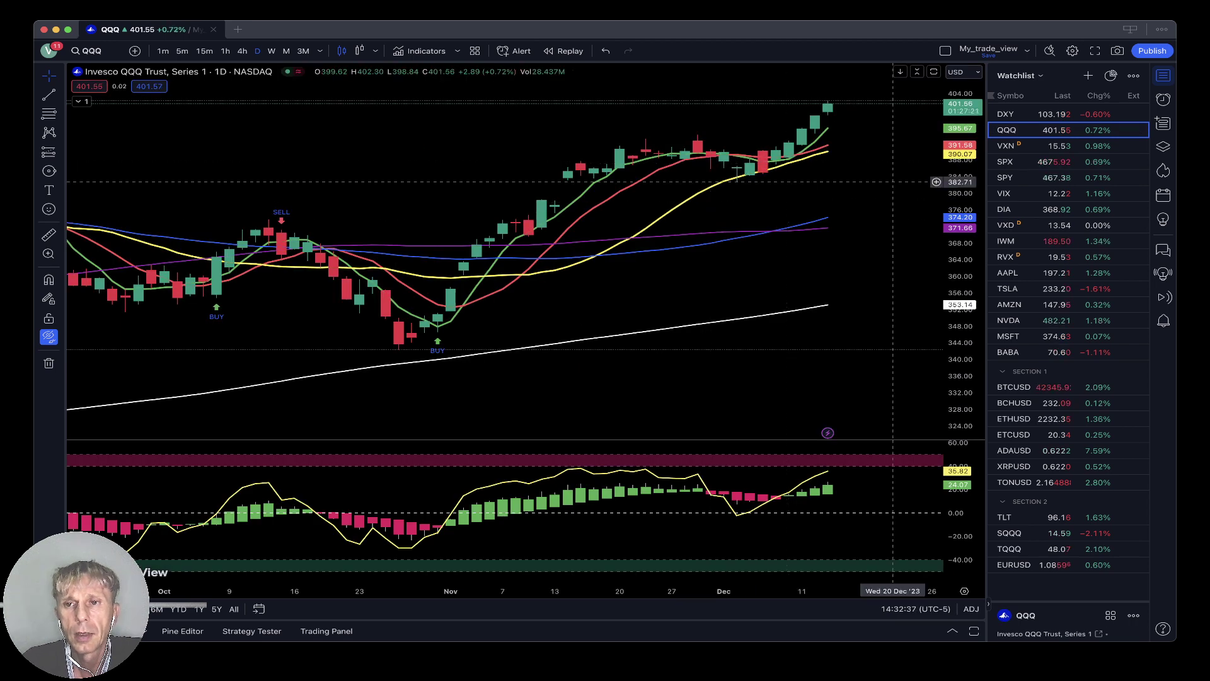
Step: Check the VXN volatility chart, then open the SPX daily chart
left_click(1008, 146)
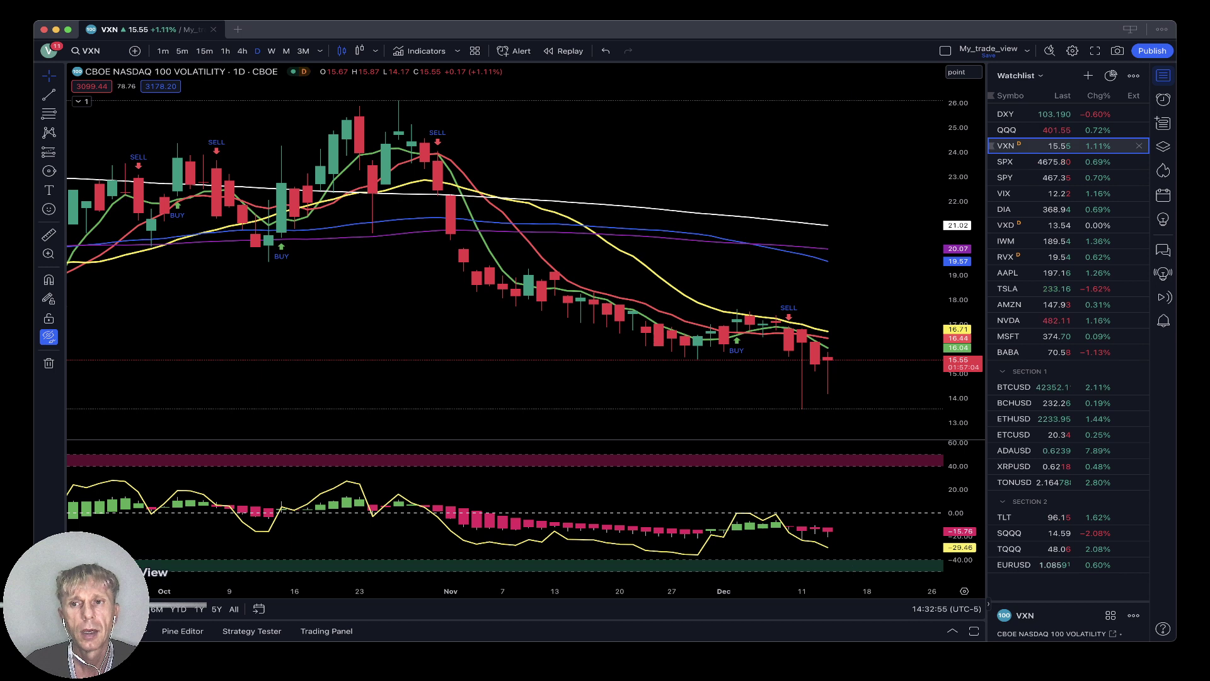
left_click(1033, 162)
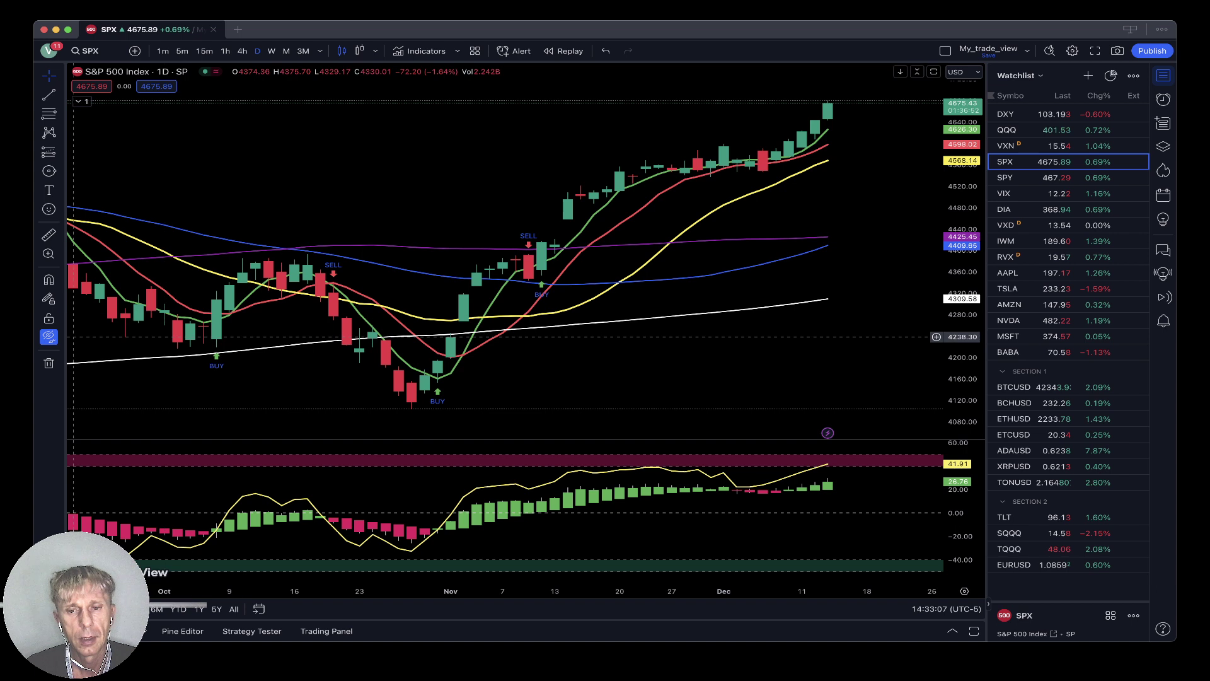
Step: Reveal drawings, steepen the blue trend line, and draw a 20 Nov–14 Dec oscillator trend line on 4h
left_click(49, 337)
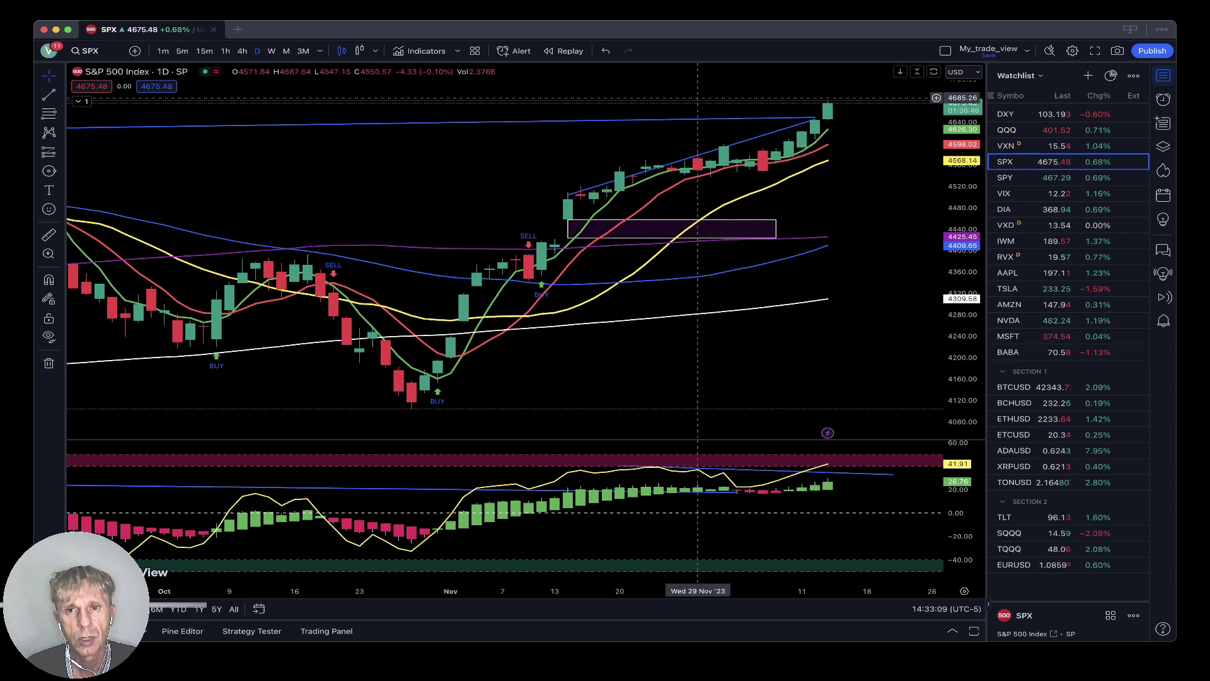
mouse_move(815, 118)
left_mouse_down()
mouse_move(841, 95)
mouse_move(828, 100)
left_mouse_up()
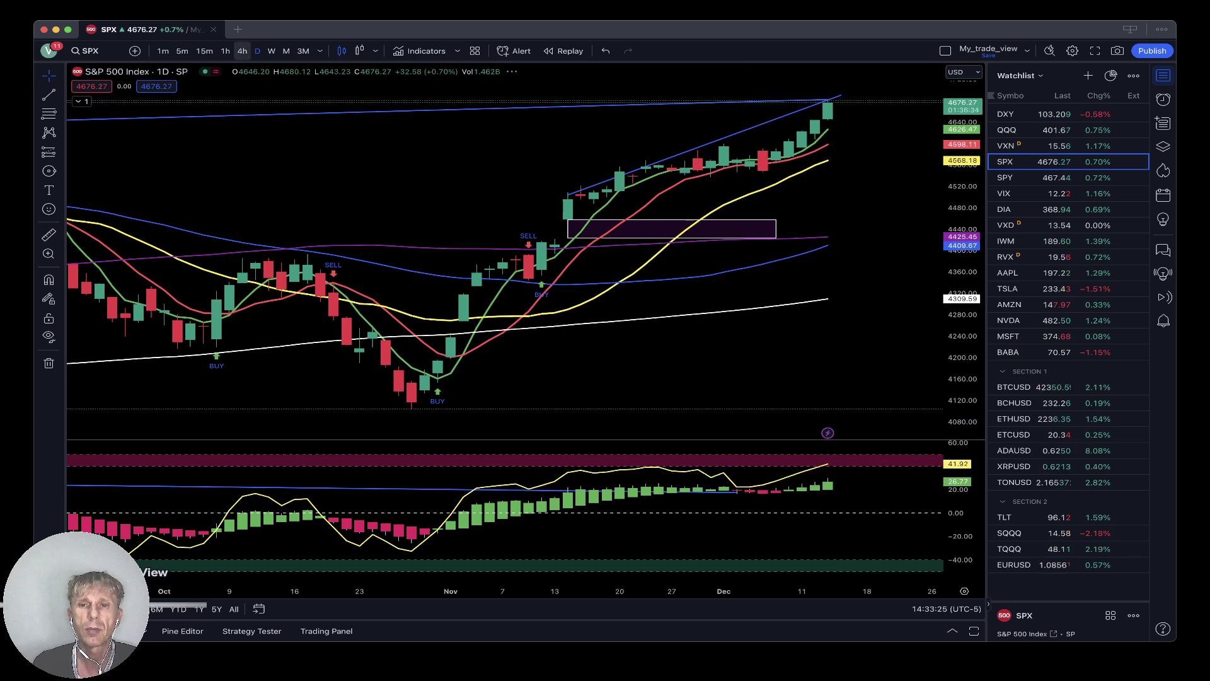
left_click(242, 50)
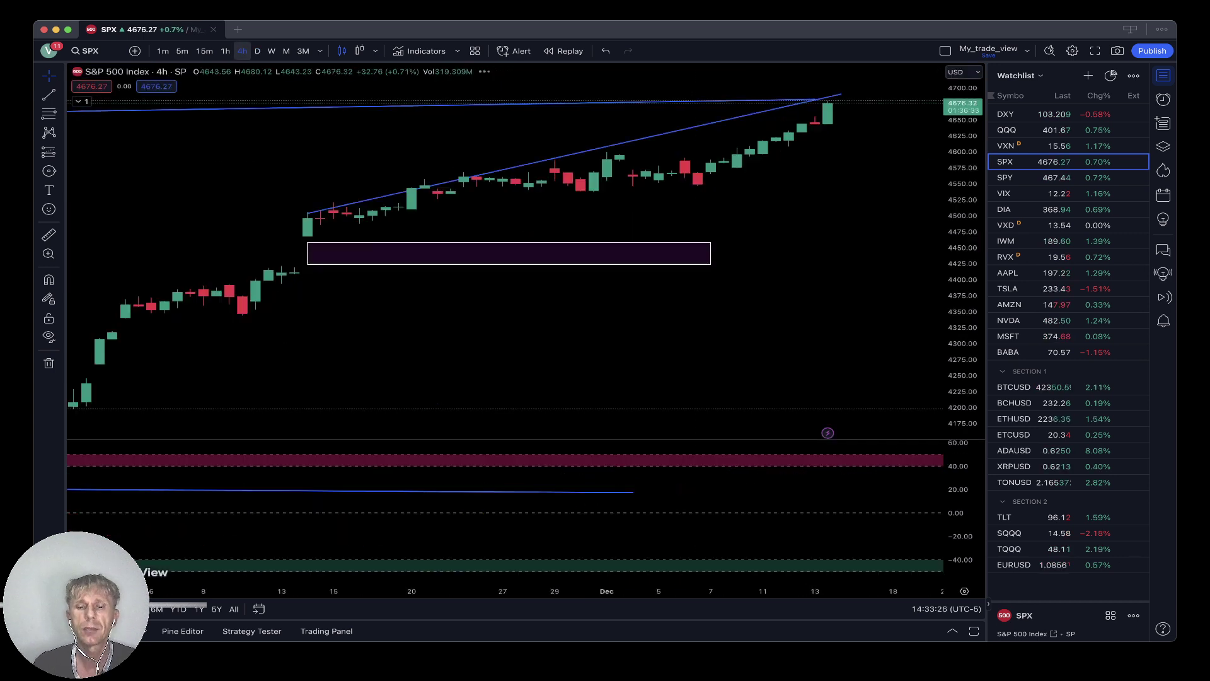
left_click(424, 463)
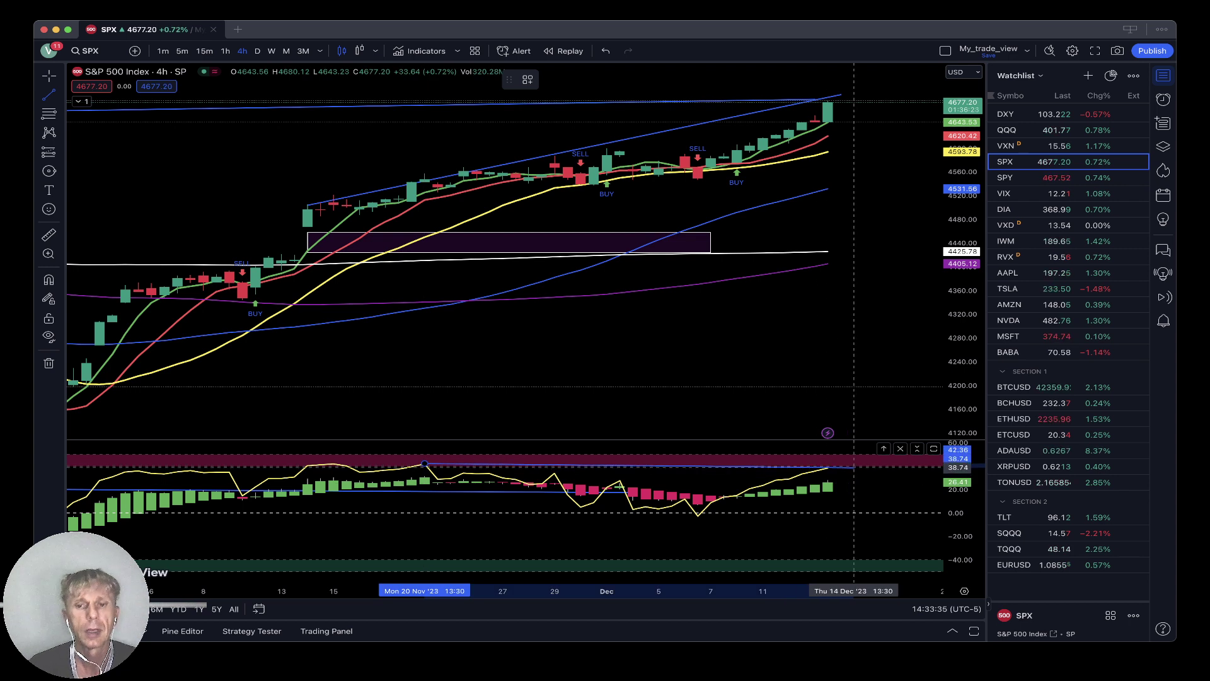
left_click(853, 467)
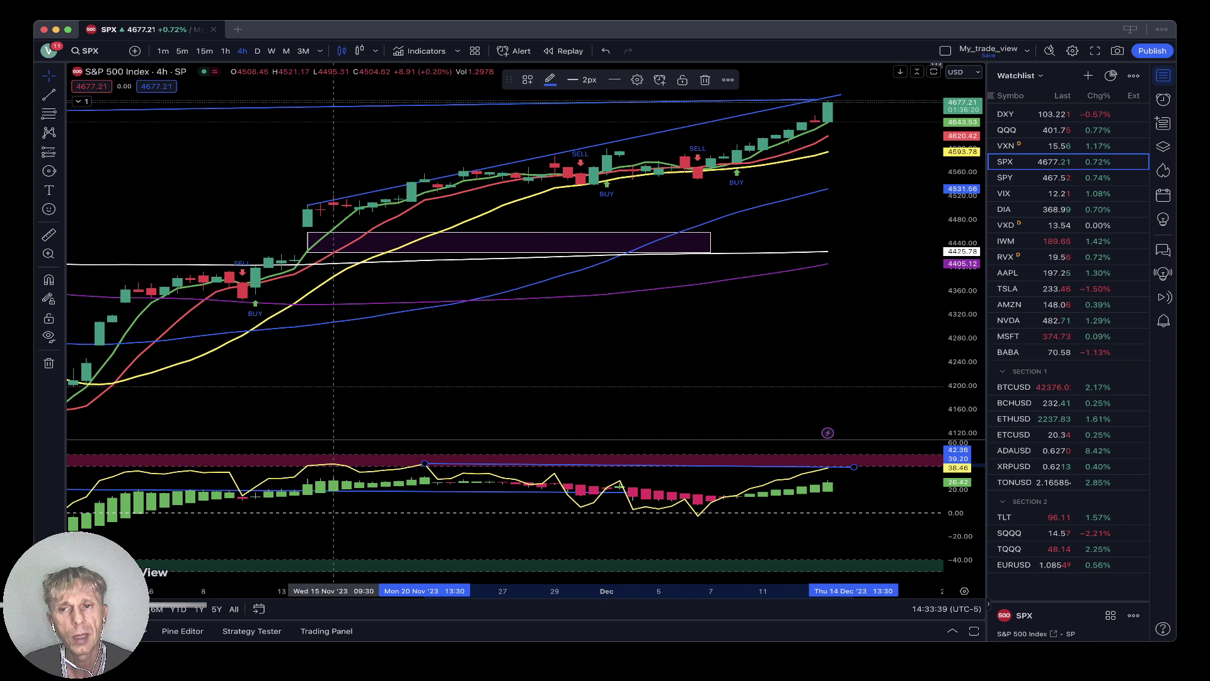
Step: On hourly bars, raise the oscillator line to ~45 and the top channel line to 4687.29, then open VIX
left_click(225, 50)
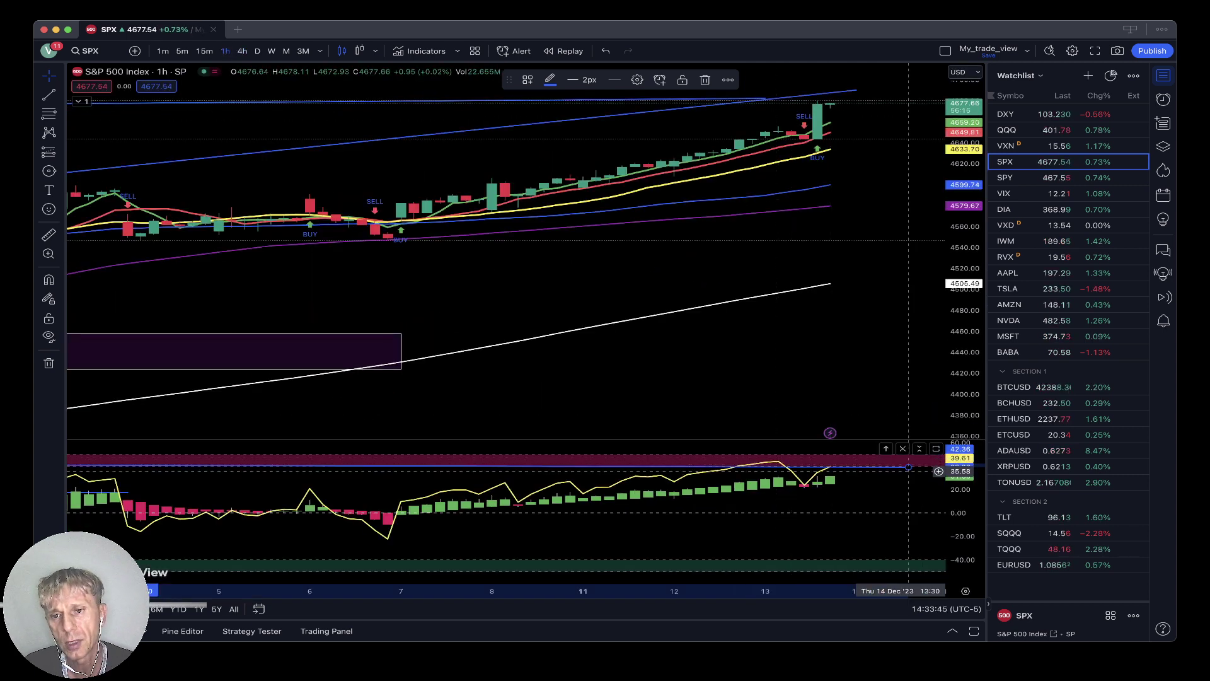
left_click_drag(908, 467, 908, 460)
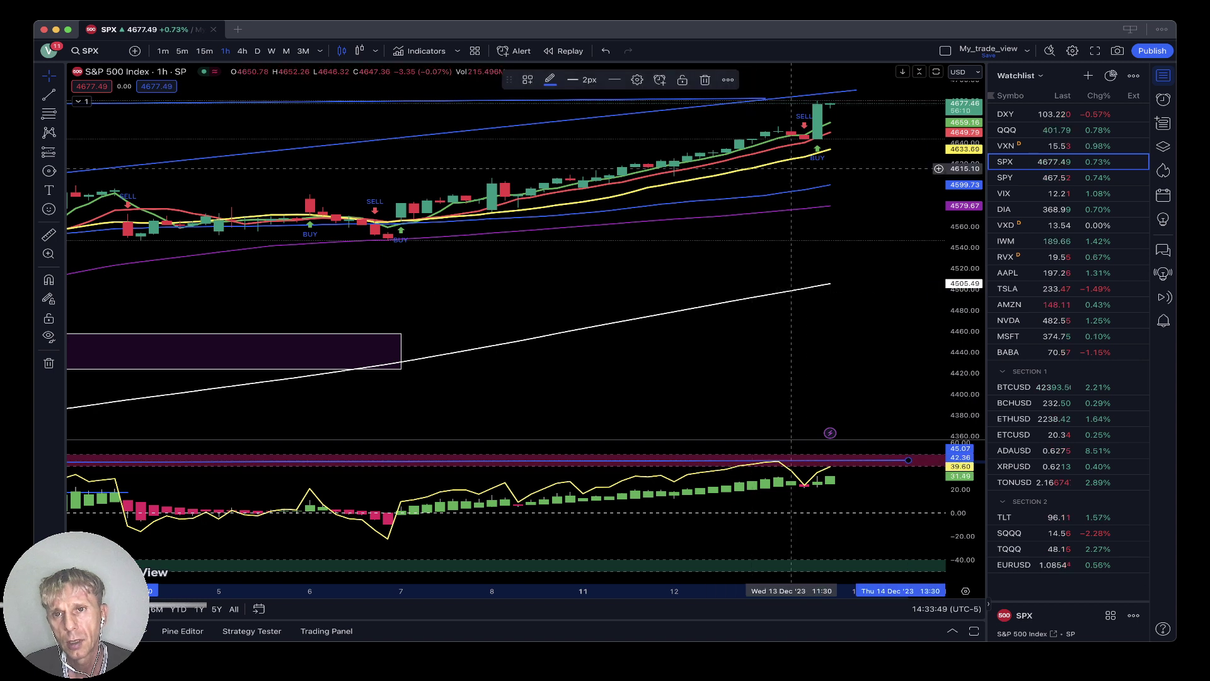
left_click(855, 99)
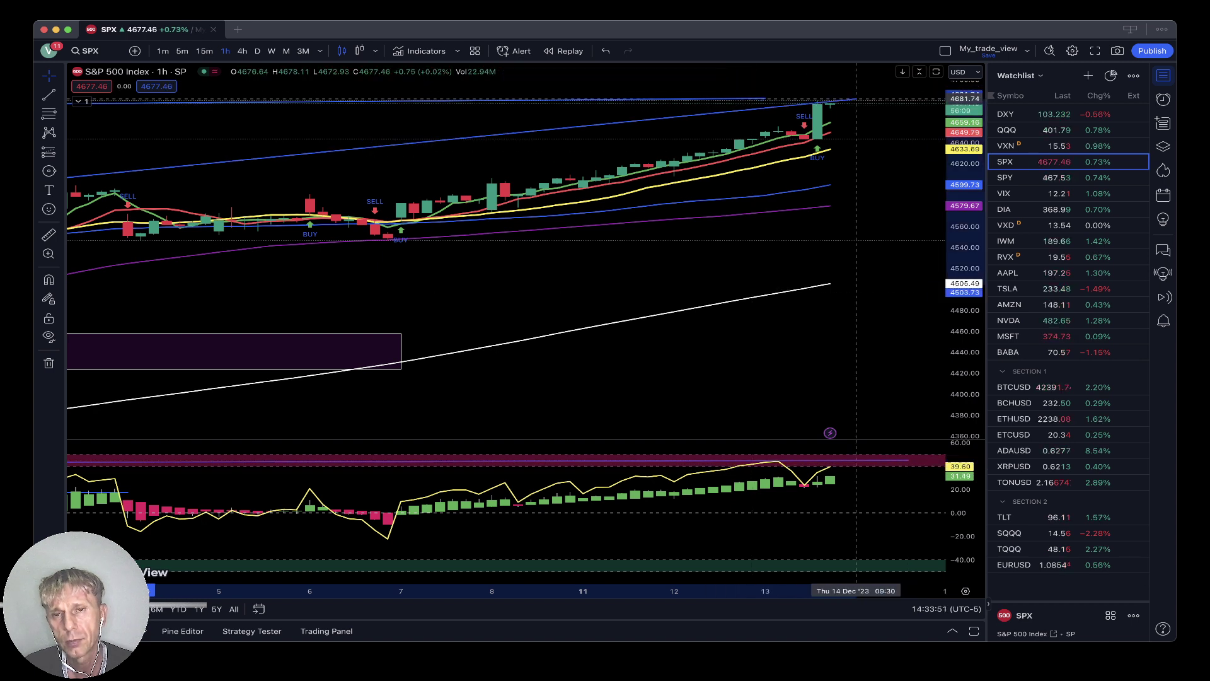
left_click(855, 98)
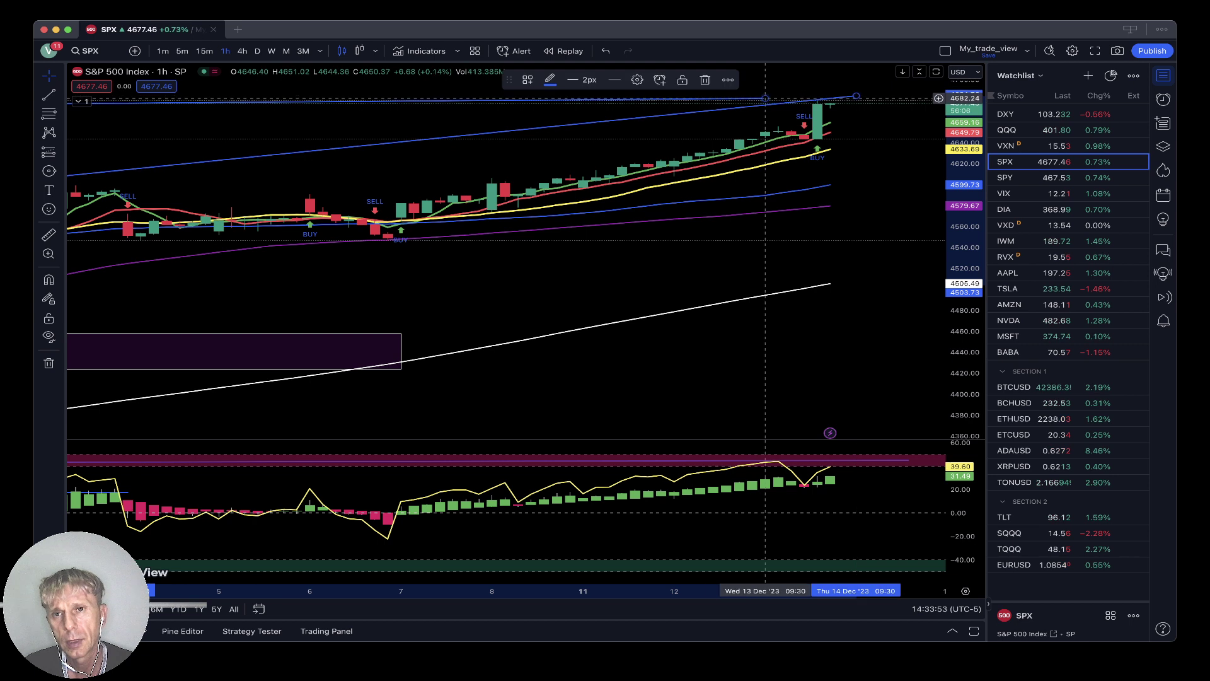
left_click_drag(765, 99, 869, 93)
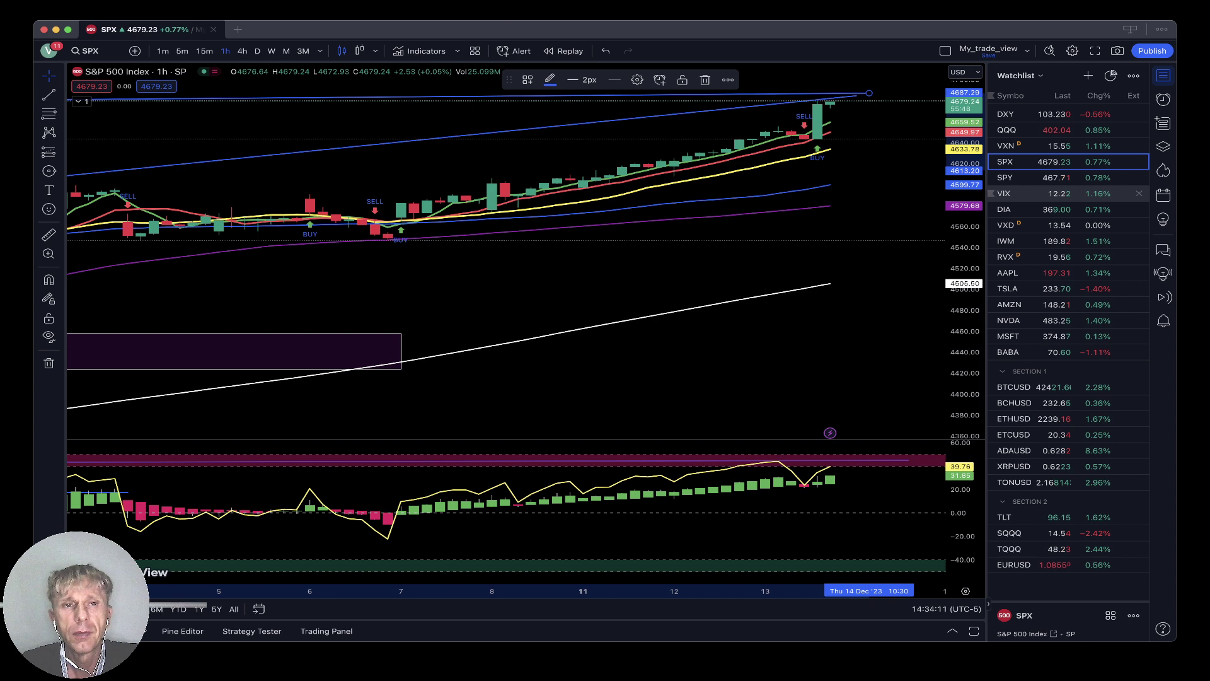
left_click(1021, 194)
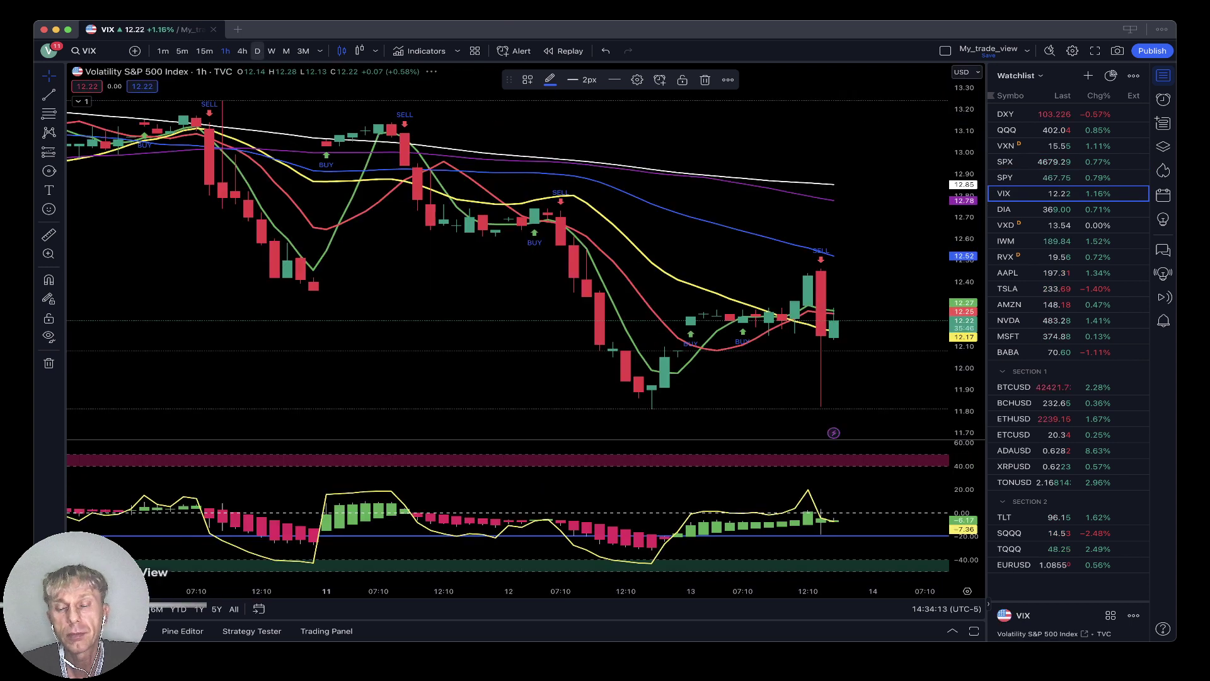
Step: View VIX on daily candles, then open the DIA chart
left_click(257, 51)
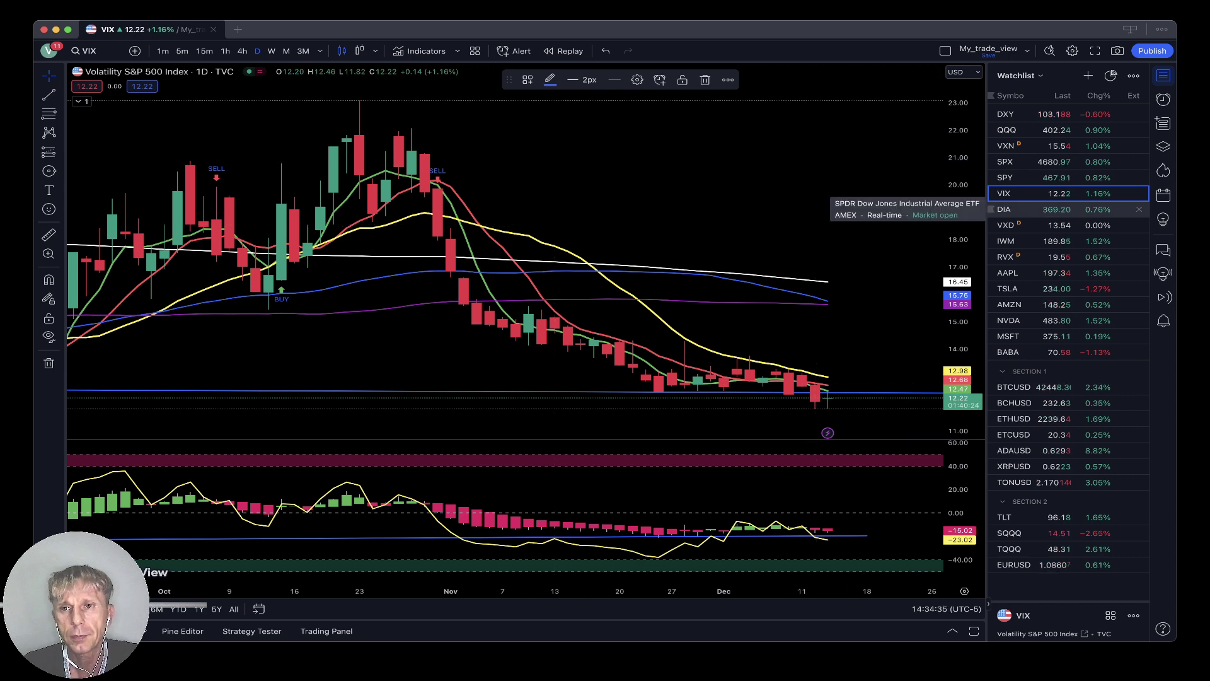
left_click(1034, 209)
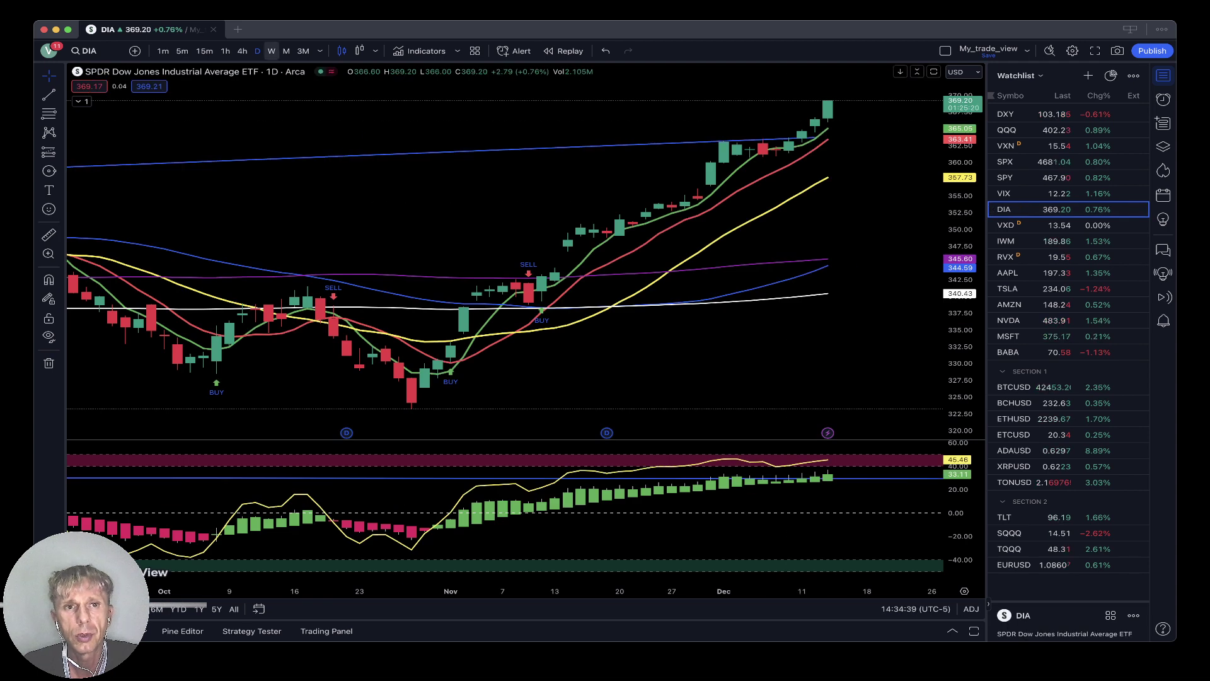
Step: Review DIA weekly and monthly, raise the blue trend line's right end to ~369.35, then check 4h and 1h
left_click(271, 50)
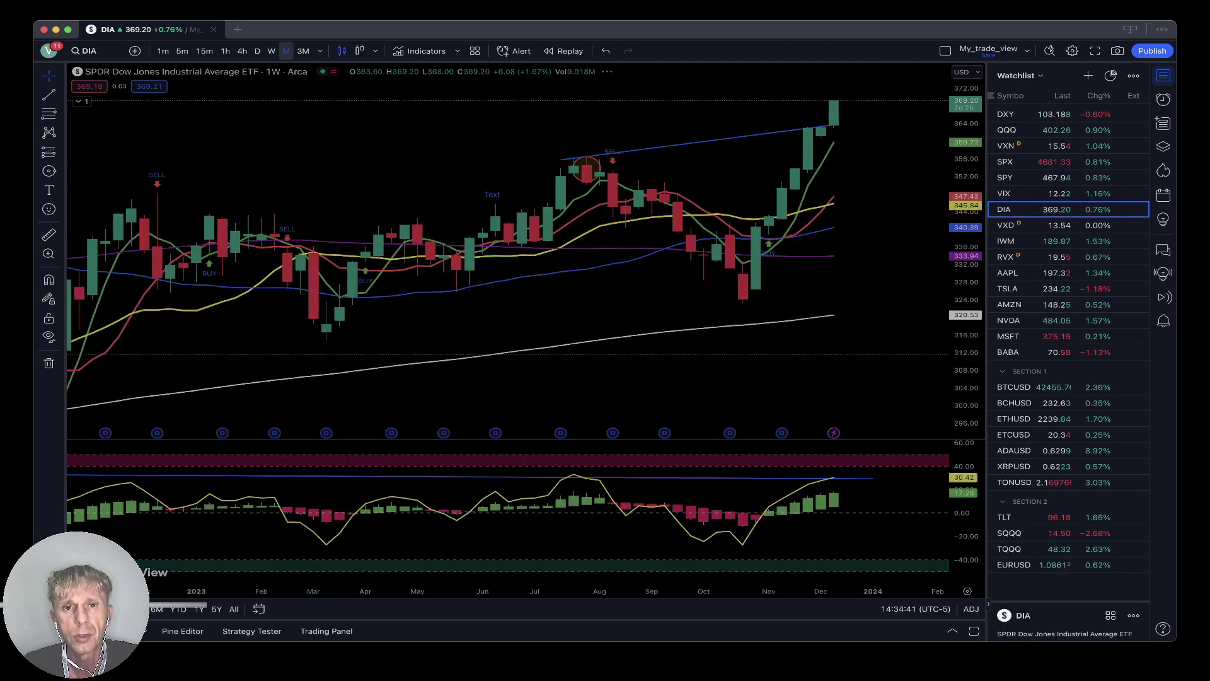
left_click(286, 50)
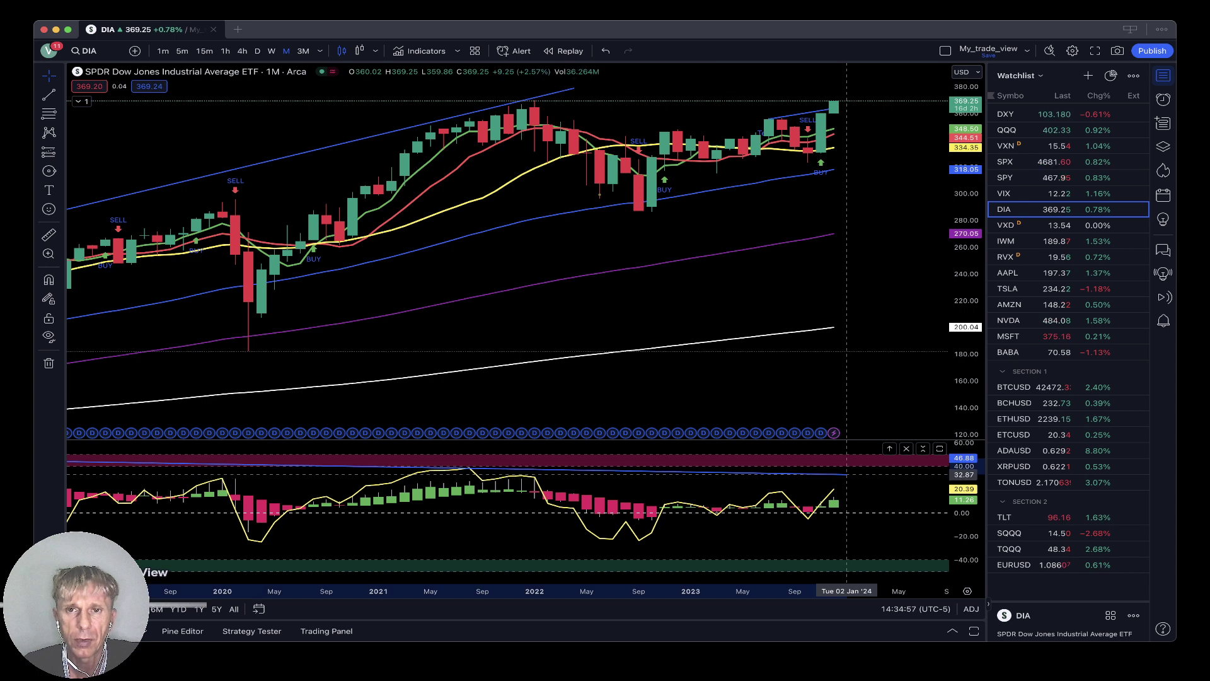
left_click(846, 474)
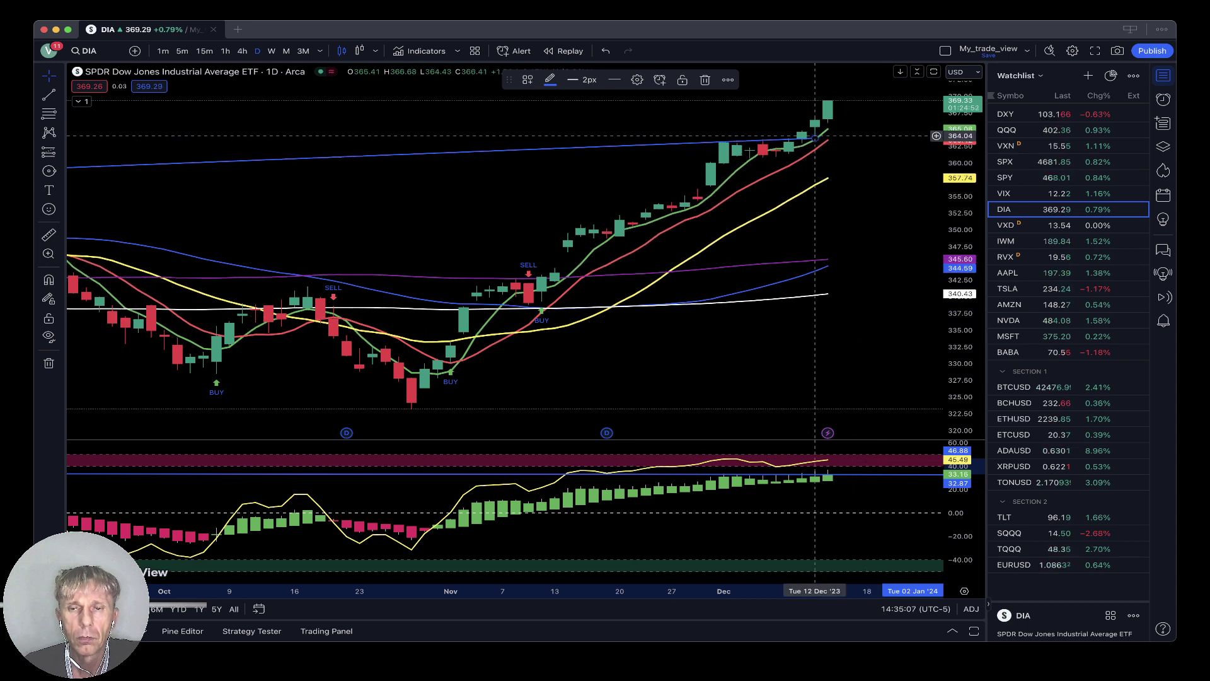
left_click_drag(814, 137, 841, 100)
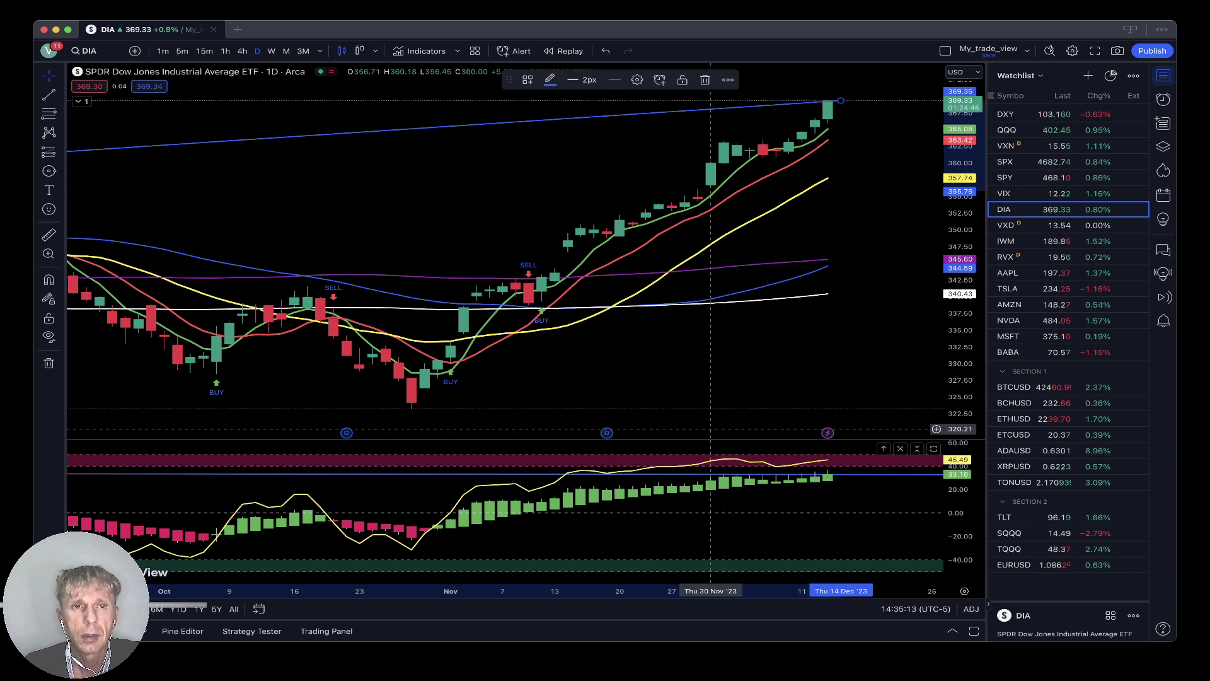
left_click(242, 51)
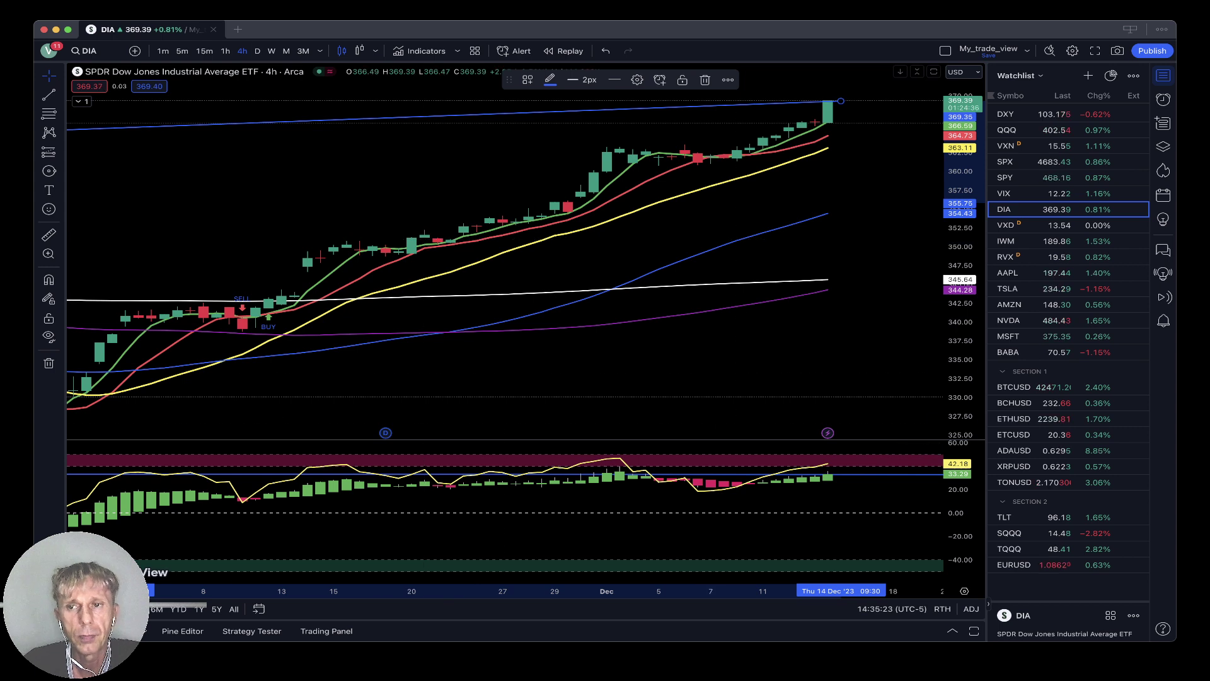
left_click(225, 51)
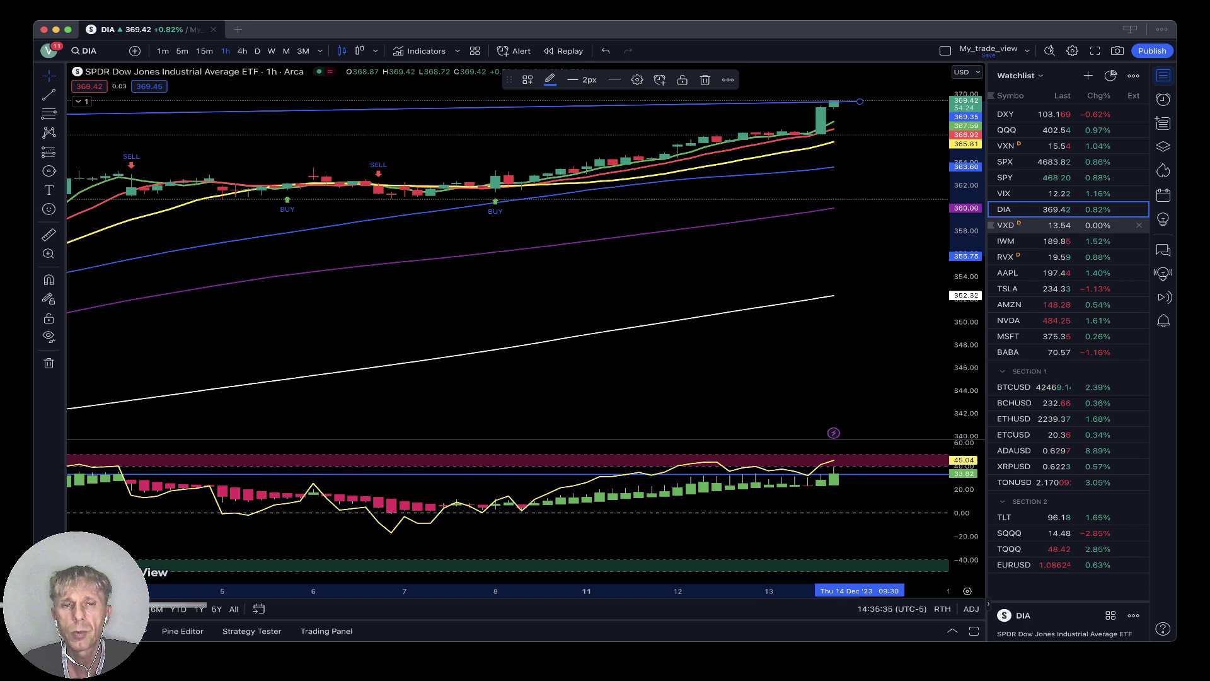
Step: Open VXD on daily candles, then switch to the IWM chart
left_click(1033, 225)
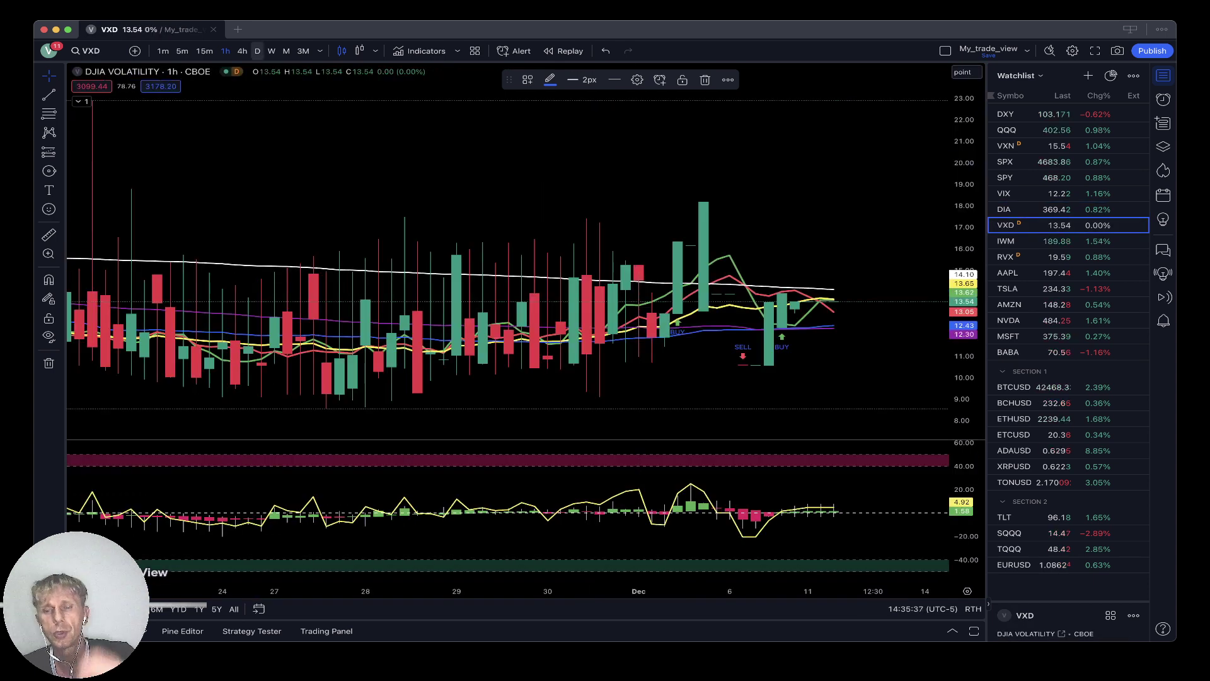
left_click(257, 51)
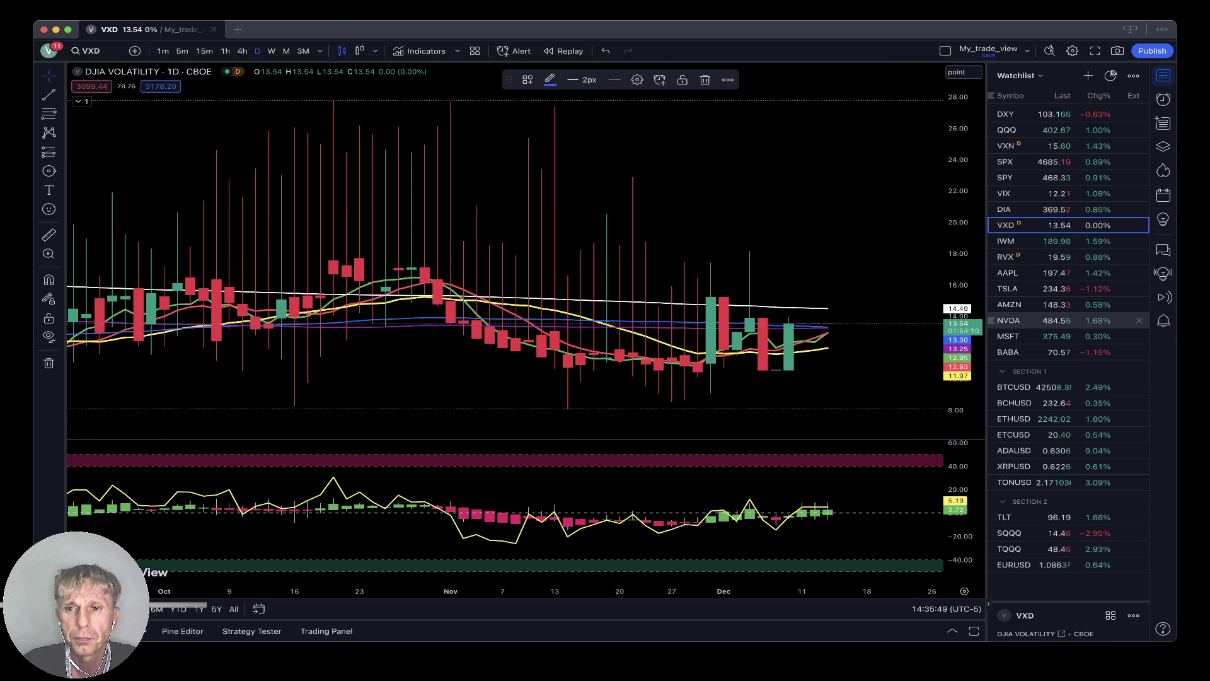
left_click(1072, 240)
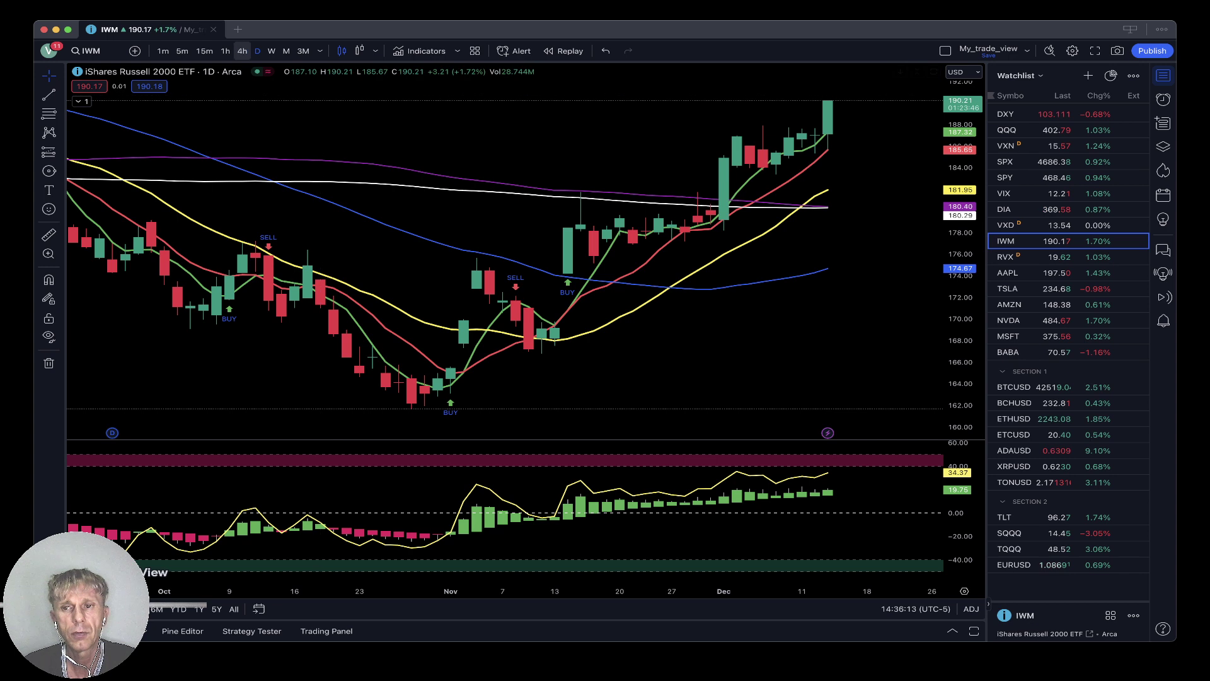
Step: On IWM hourly bars, draw a trend line across the rising highs
left_click(242, 50)
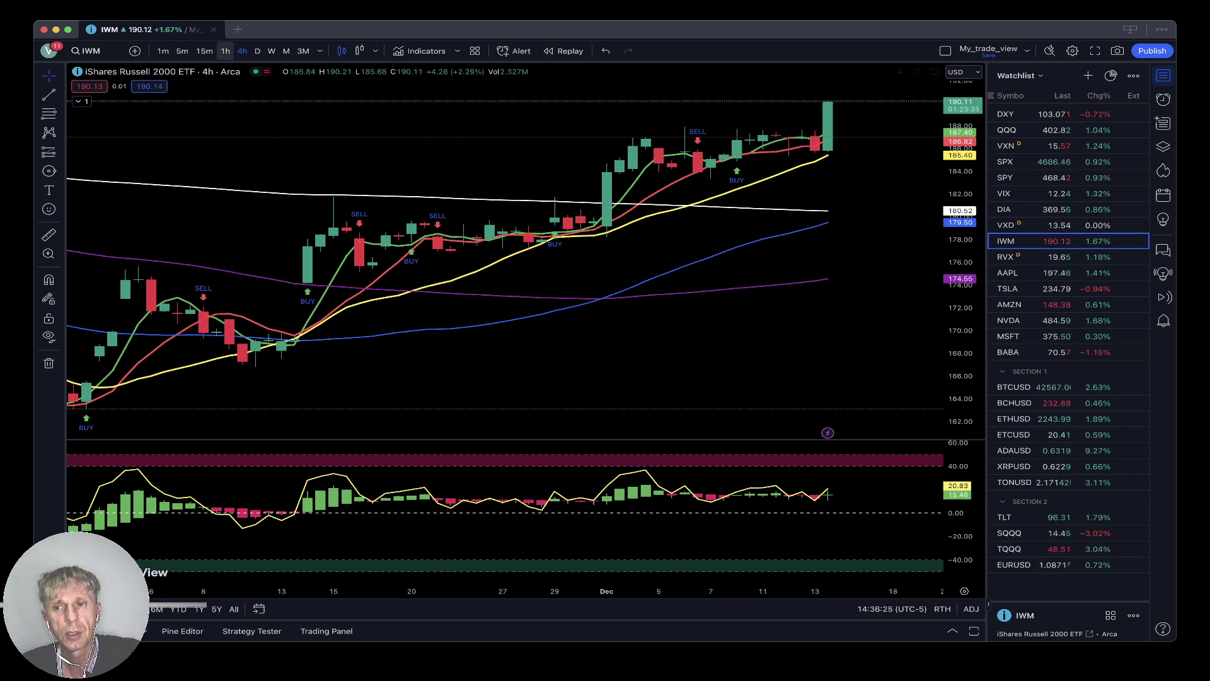
left_click(225, 51)
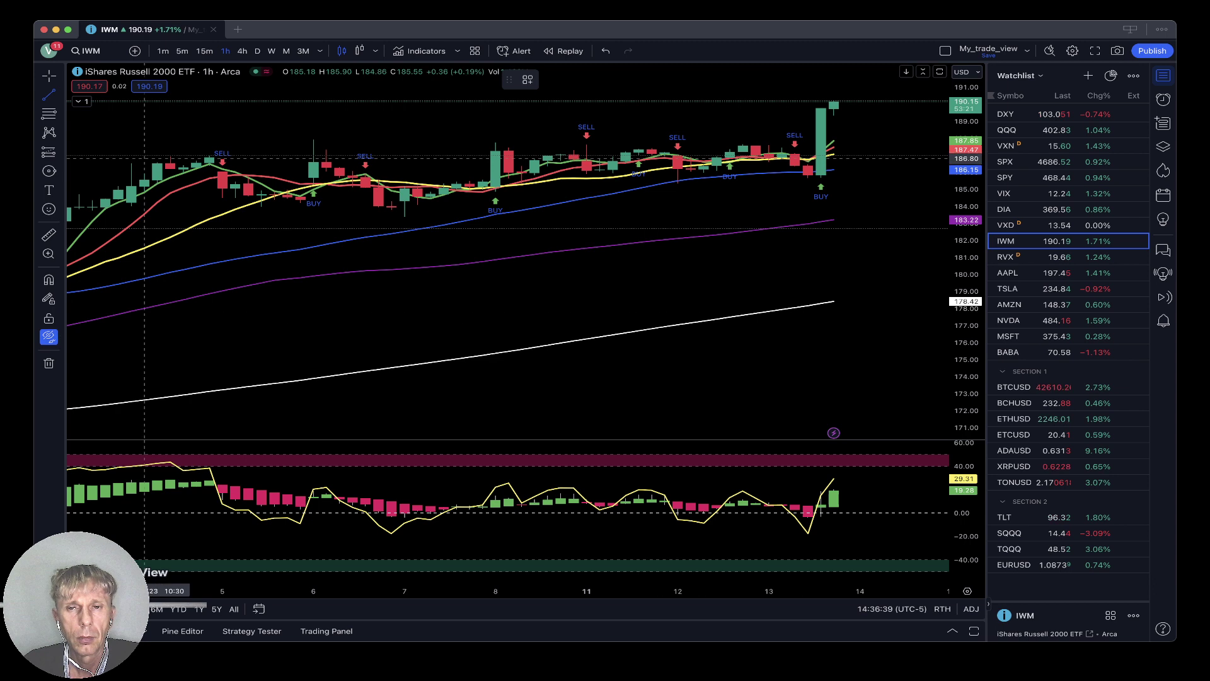
left_click_drag(183, 155, 834, 100)
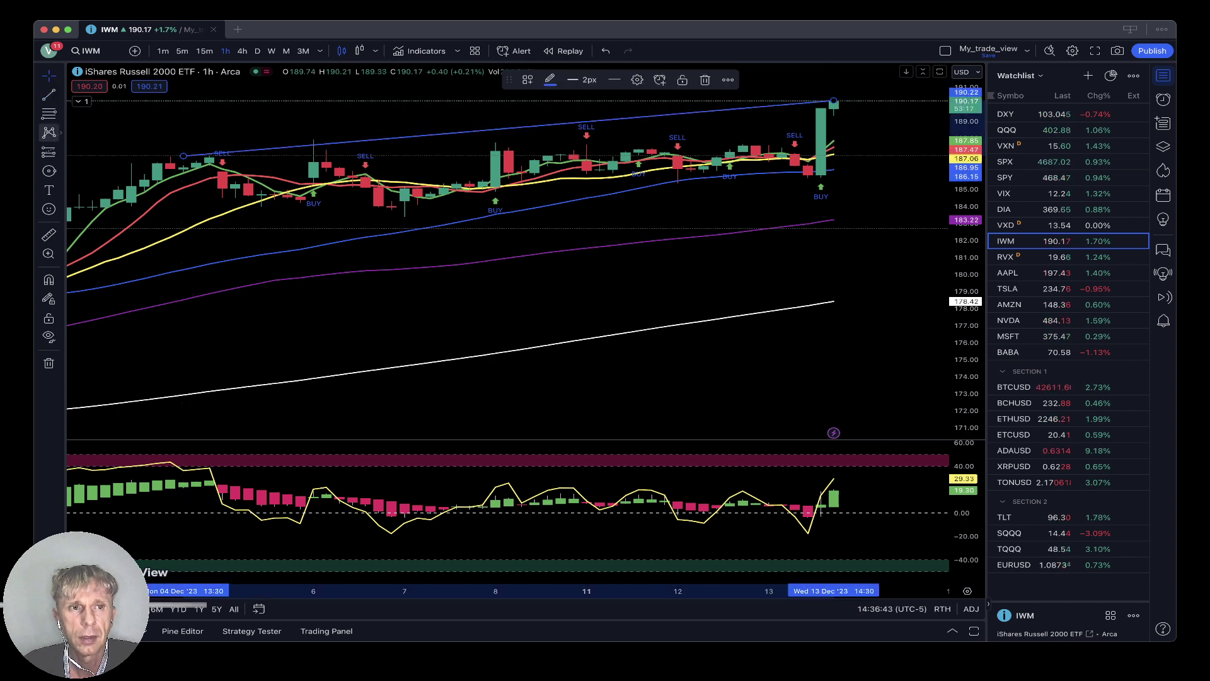
Step: Draw an oscillator trend line from the early peak to the latest peak, then open RVX
left_click(49, 94)
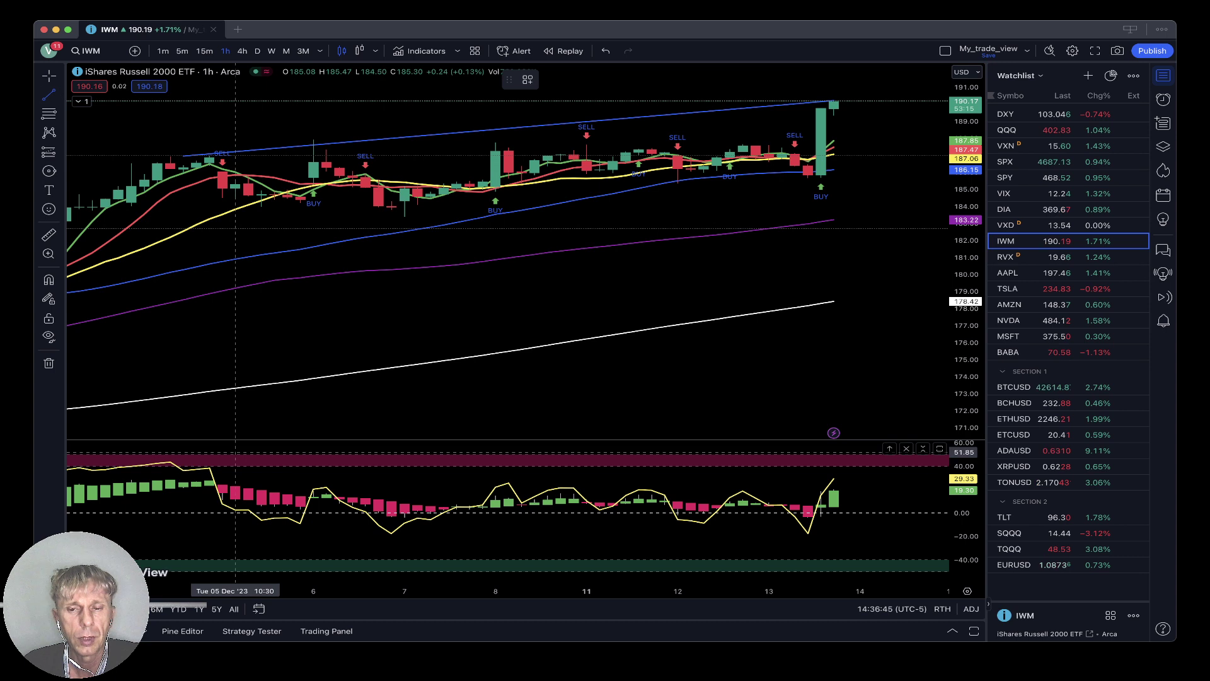
left_click(170, 460)
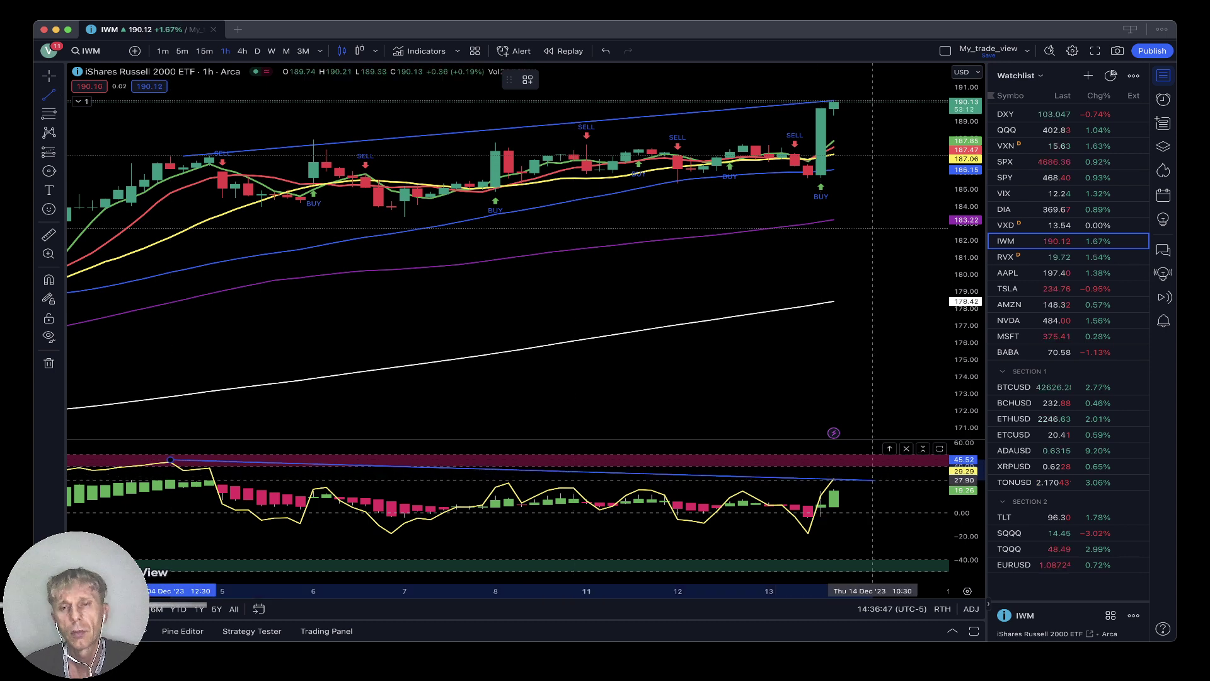
left_click(885, 480)
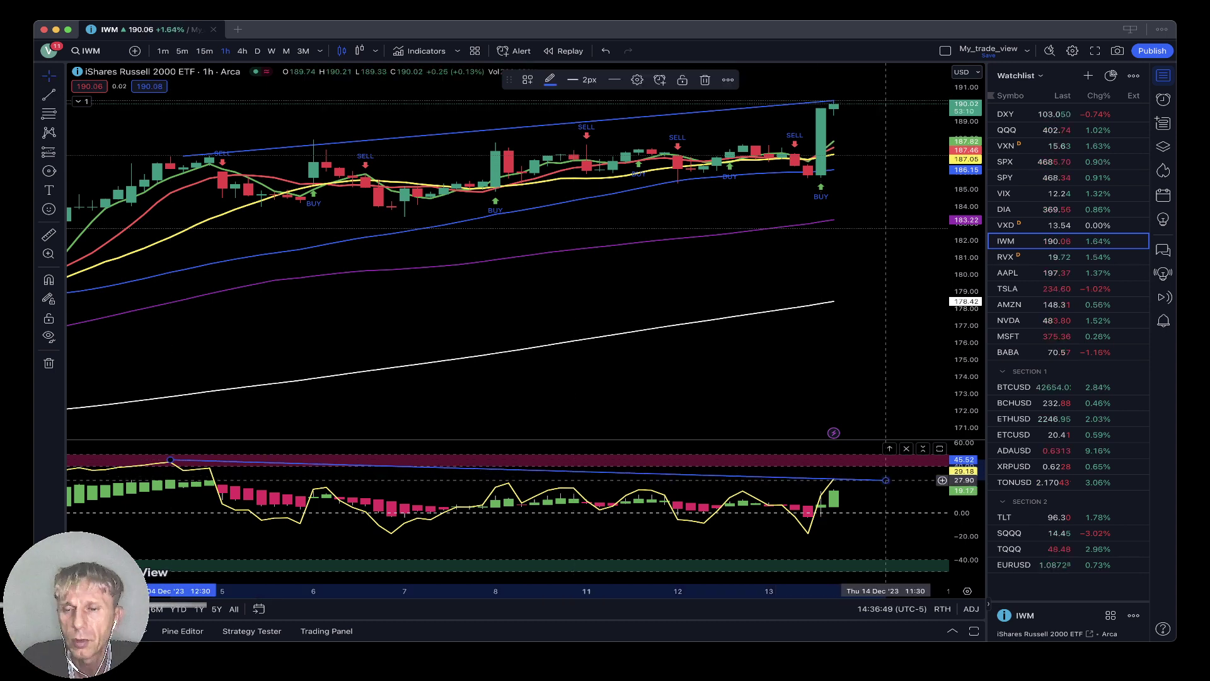
left_click(1034, 257)
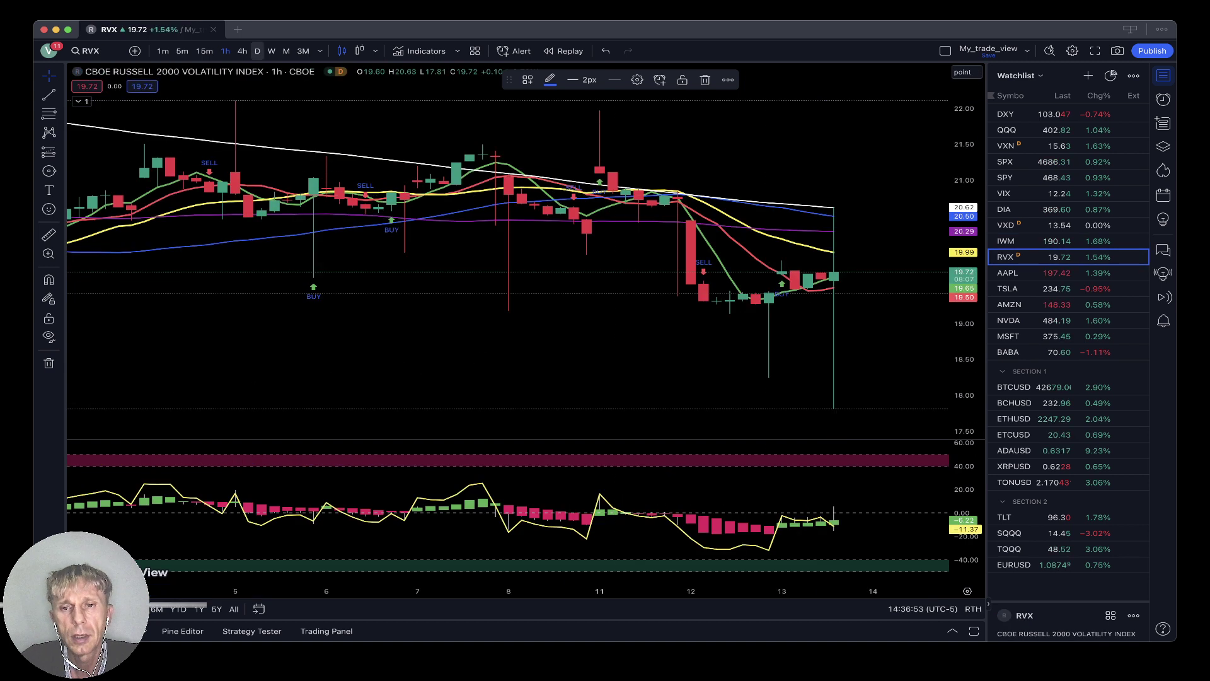
Step: View RVX on daily candles, then switch the chart to Apple (AAPL)
left_click(257, 50)
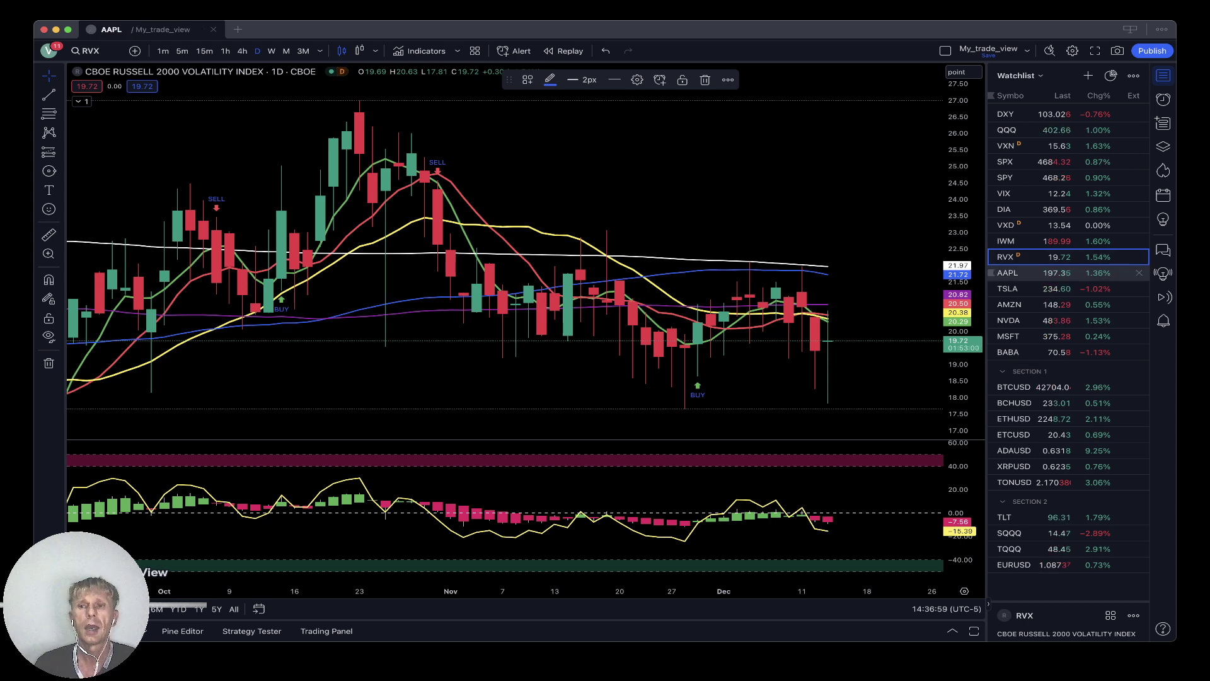
left_click(1040, 272)
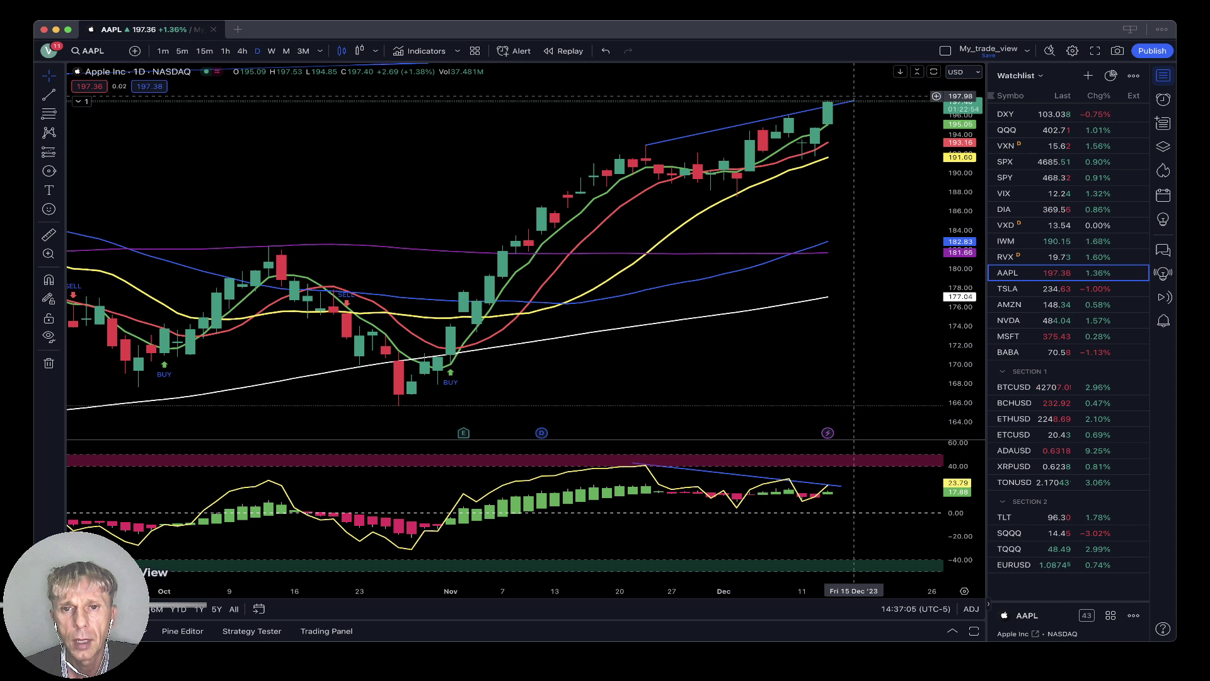
Step: Raise the right ends of AAPL's price and oscillator trend lines
left_click_drag(854, 99, 854, 95)
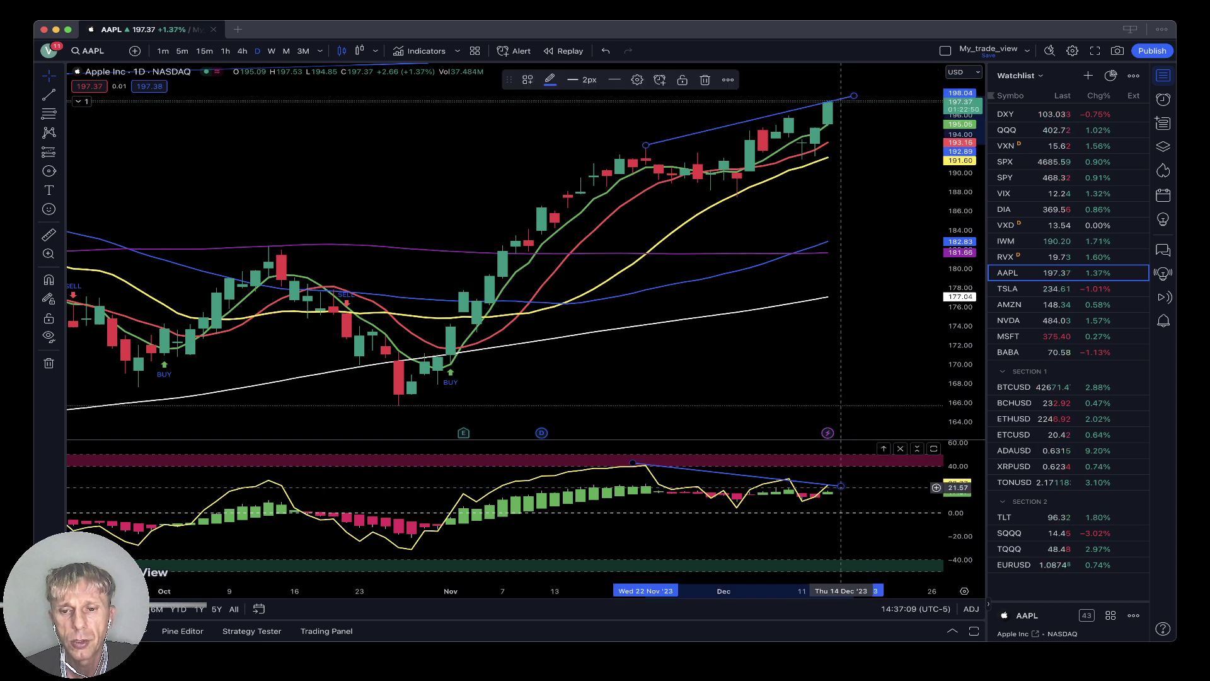
left_click_drag(841, 486, 840, 480)
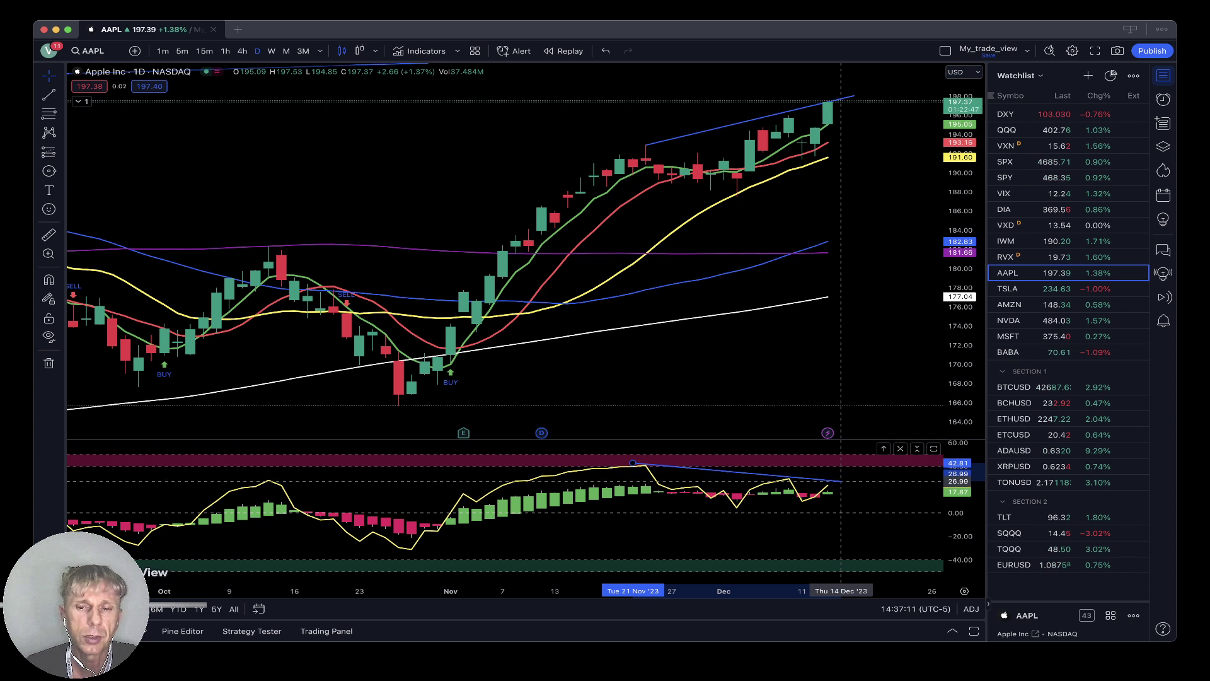
left_click(840, 481)
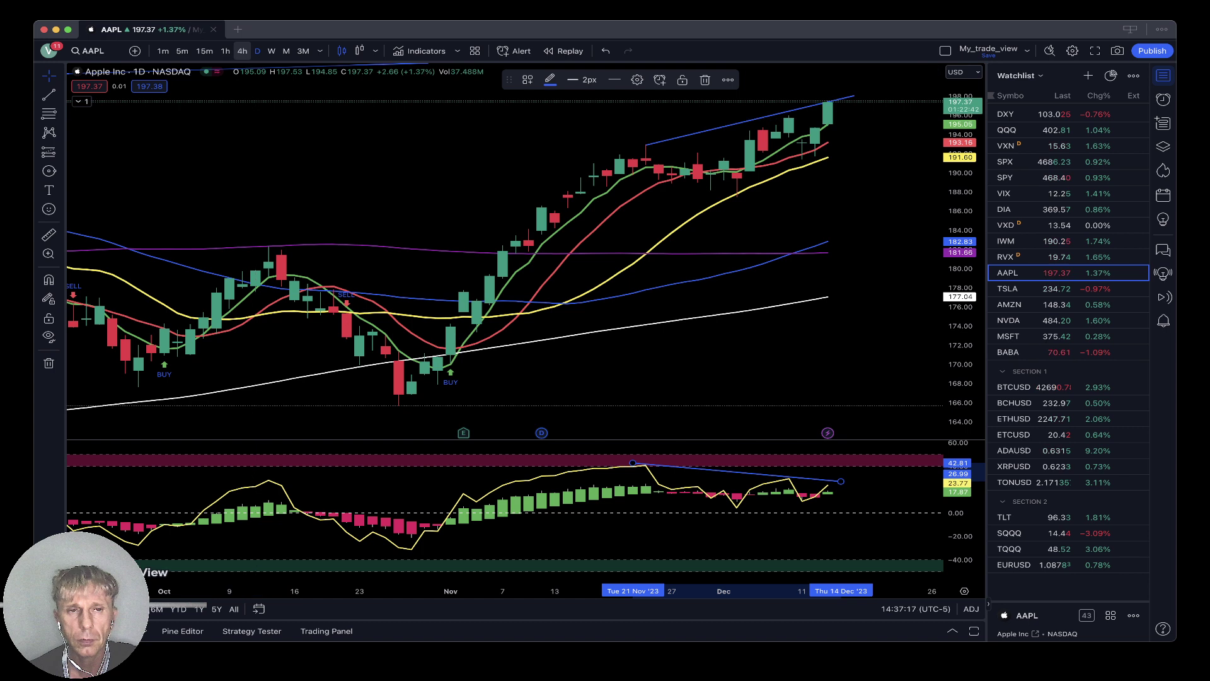
Step: Check AAPL on 4-hour and hourly candles, adjust the oscillator trend line end, then load TSLA
left_click(242, 50)
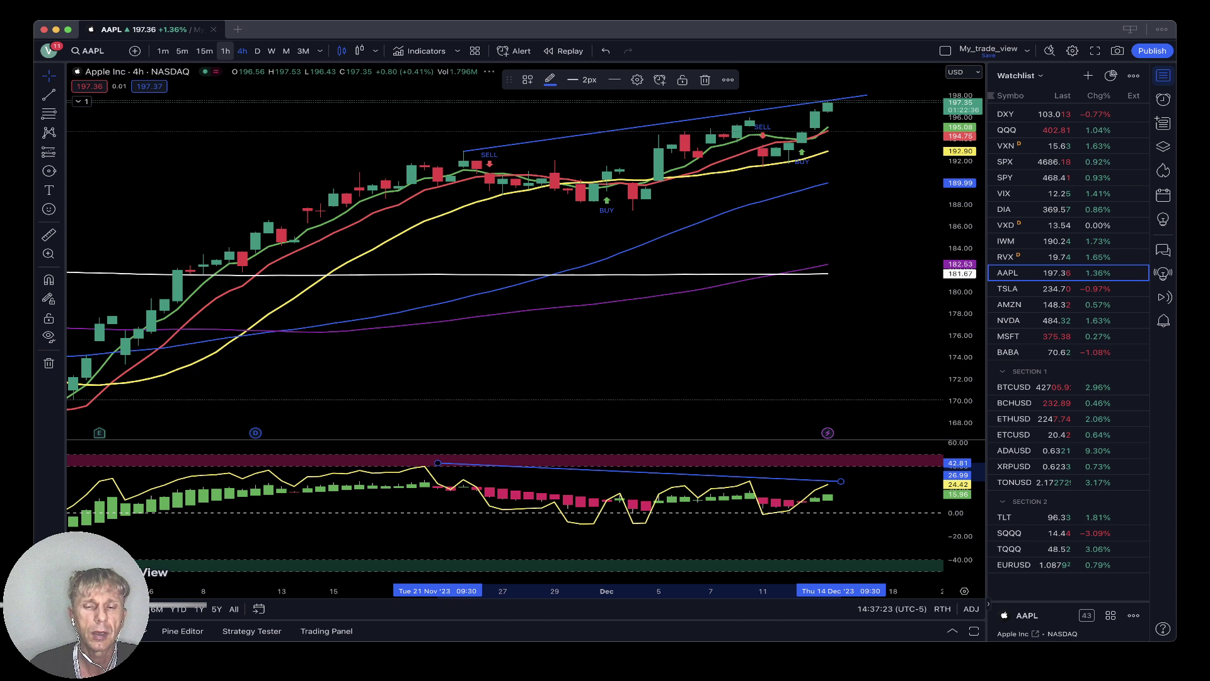
left_click(225, 50)
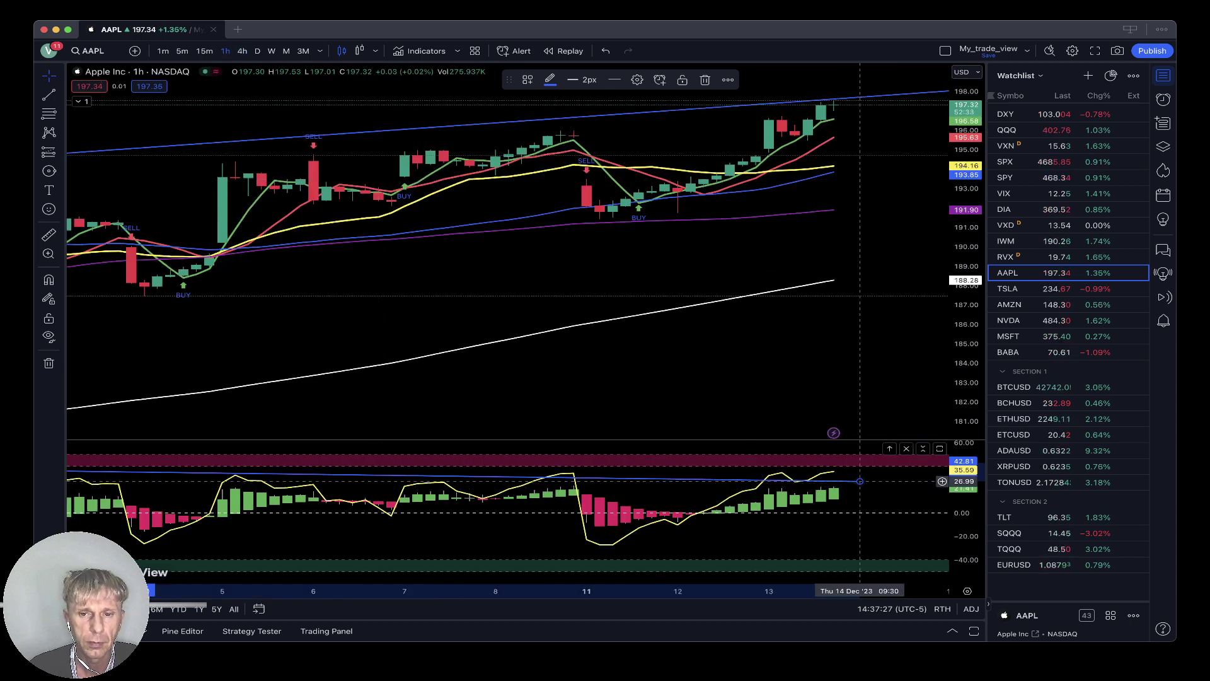
mouse_move(860, 481)
left_mouse_down()
mouse_move(873, 474)
mouse_move(860, 475)
left_mouse_up()
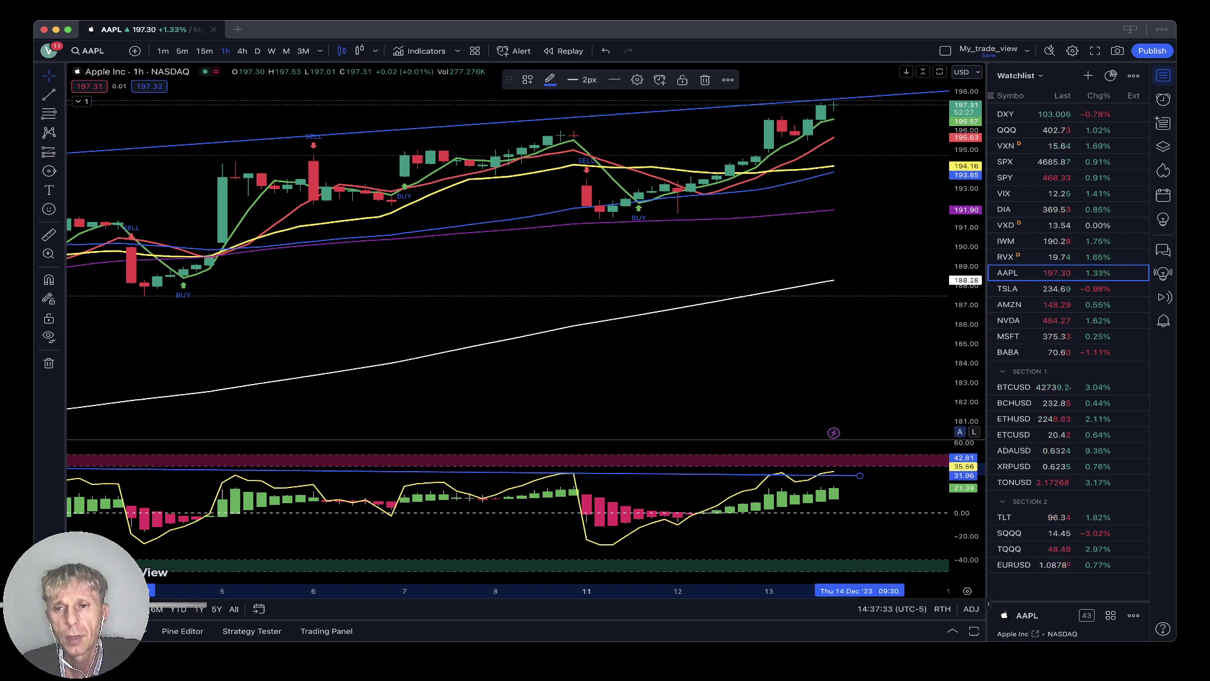
left_click(1008, 288)
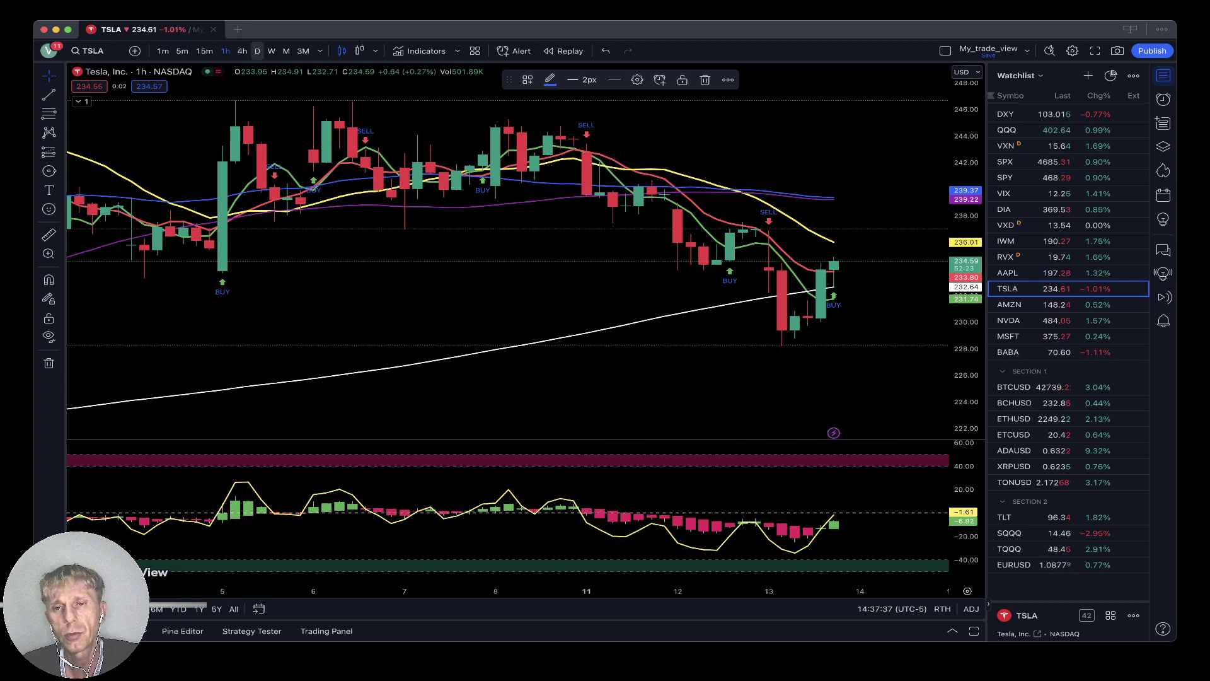
Step: Step TSLA through daily, 4-hour and hourly candles, then switch to AMZN
left_click(257, 50)
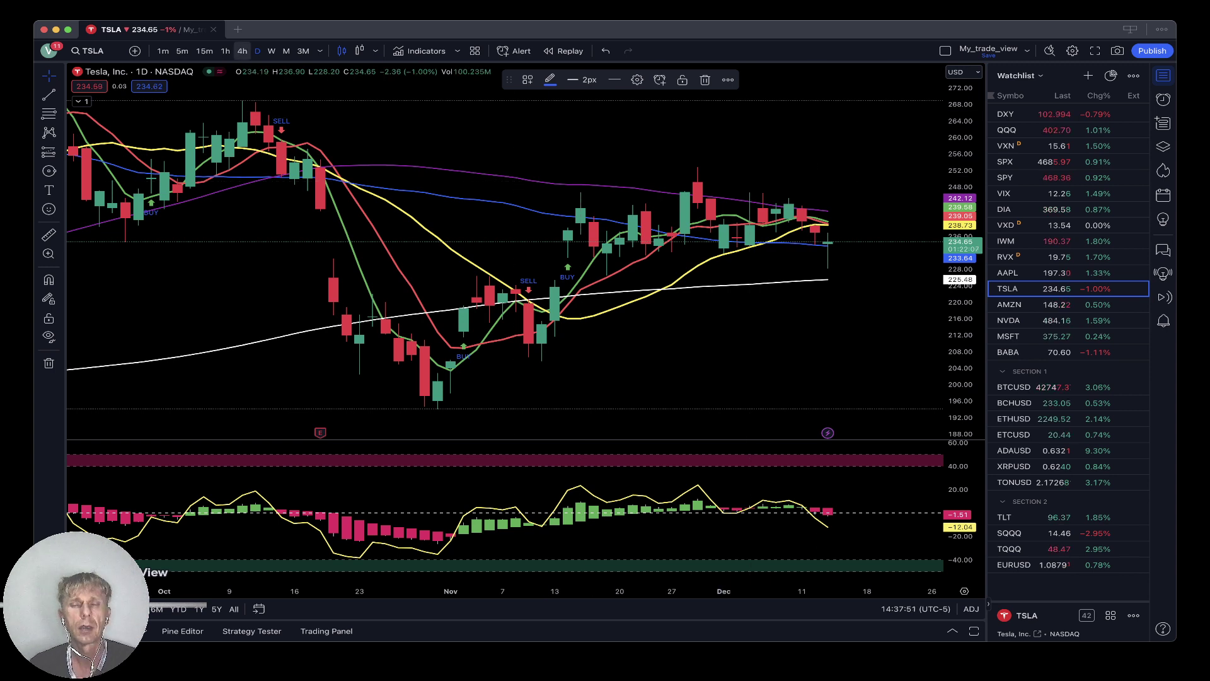
left_click(242, 52)
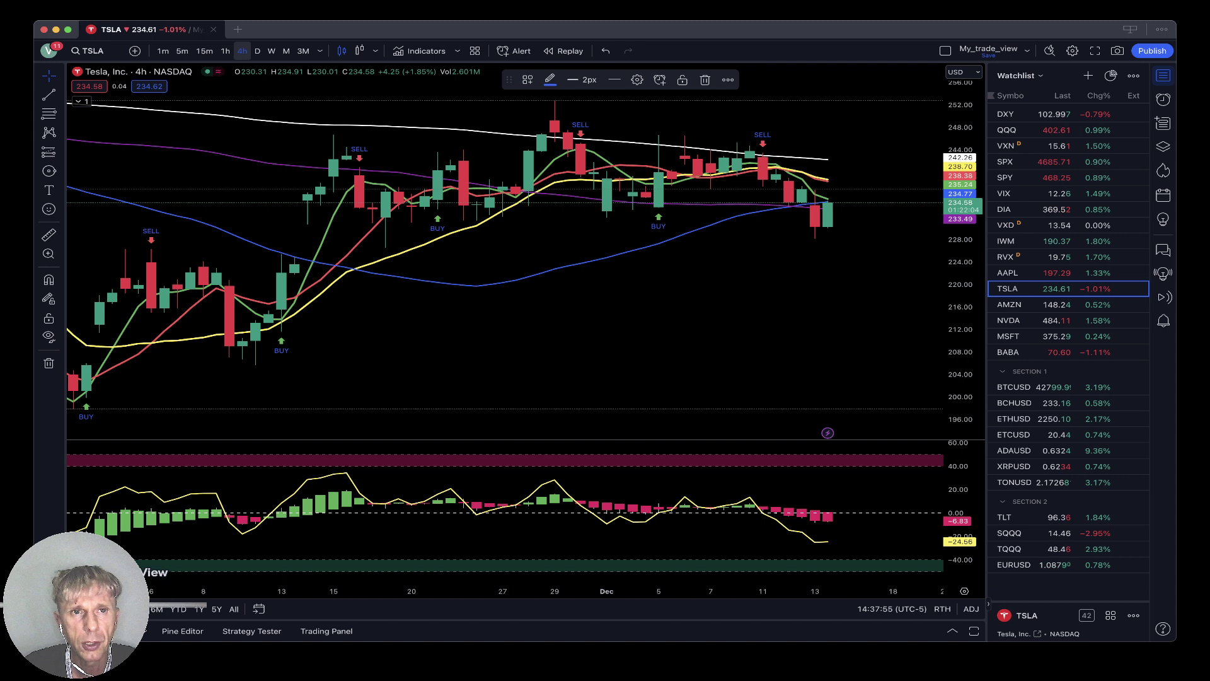
left_click(225, 51)
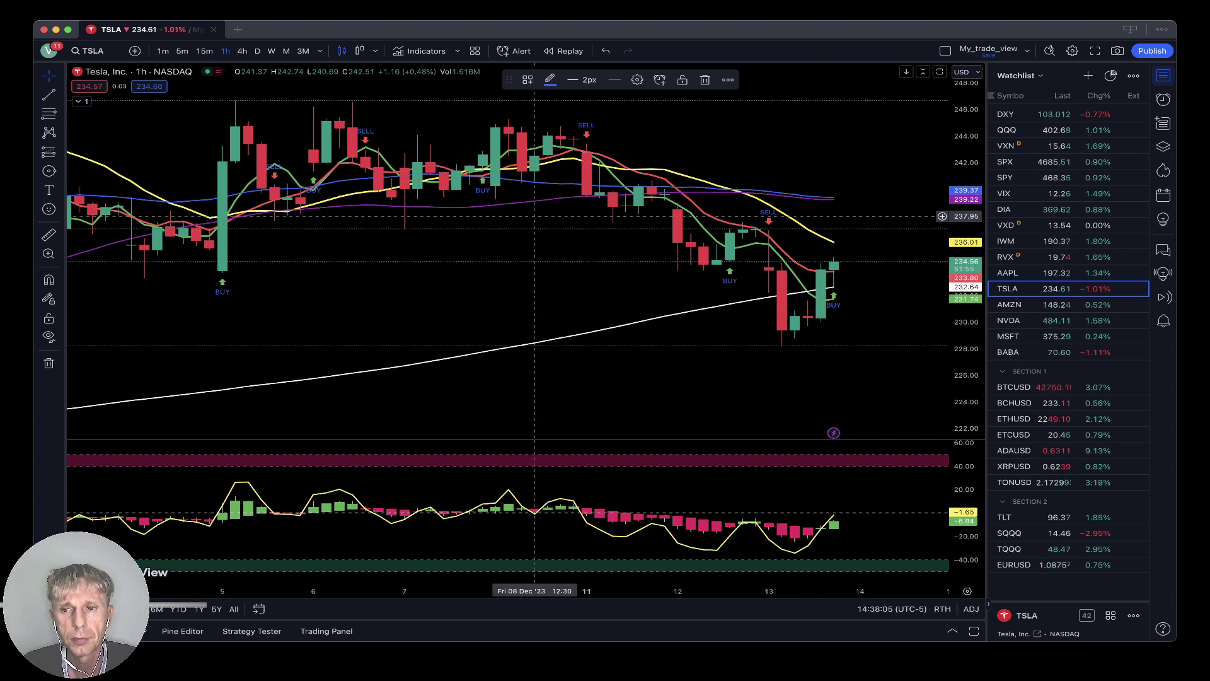
left_click(1040, 304)
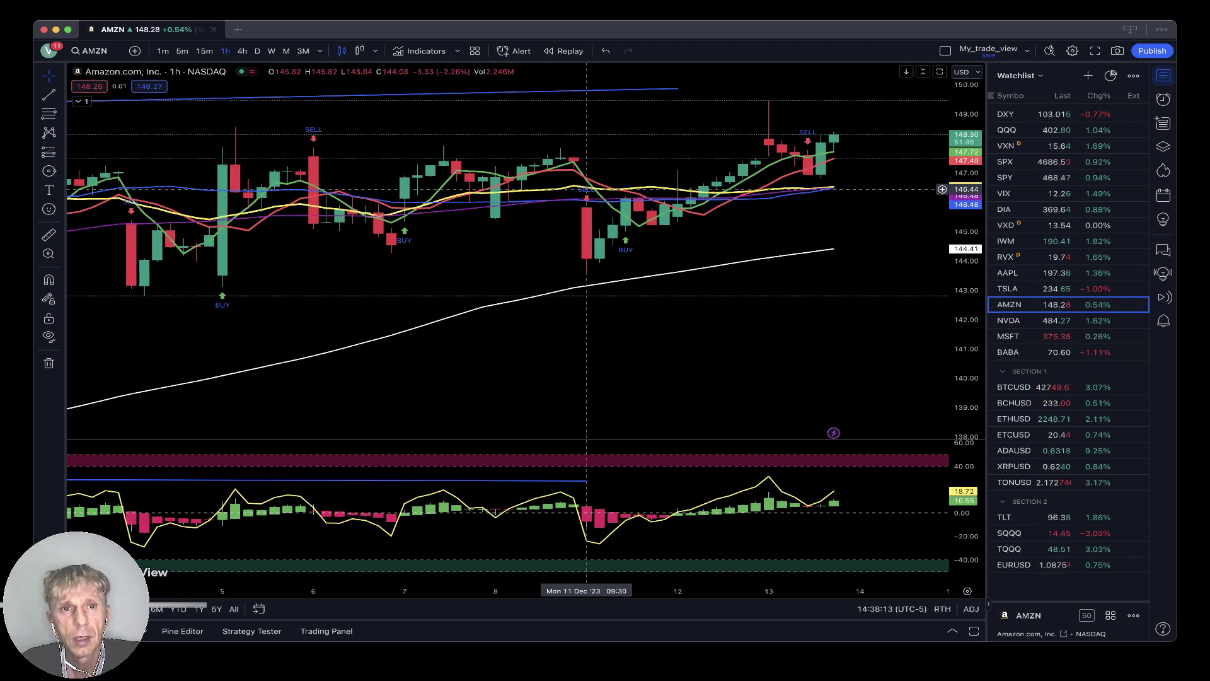
Step: On AMZN daily, extend the oscillator trend line to Dec 13, then view 4-hour candles
left_click(257, 51)
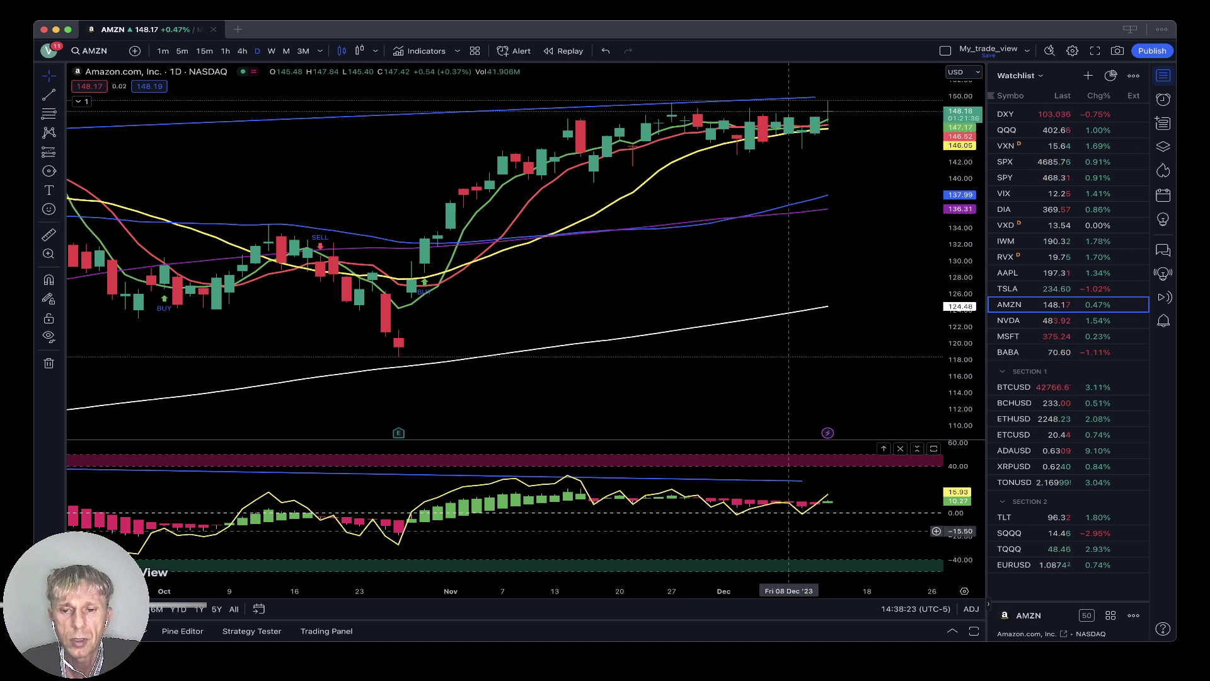
left_click_drag(802, 481, 828, 478)
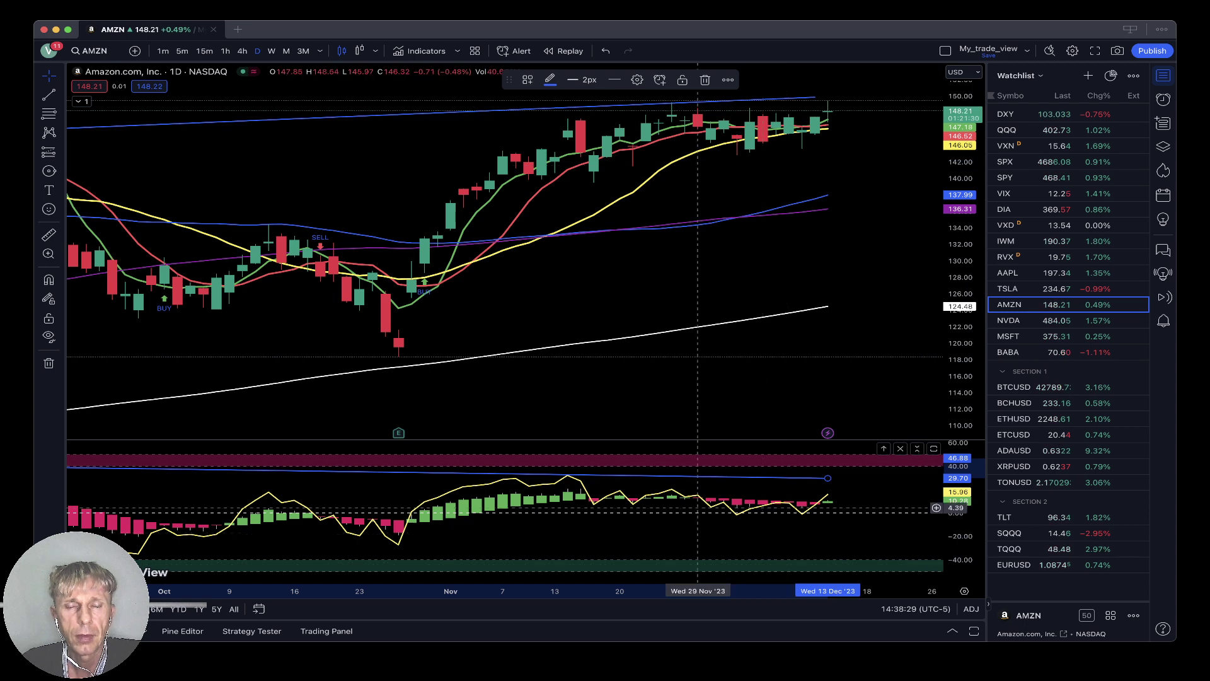
left_click(242, 51)
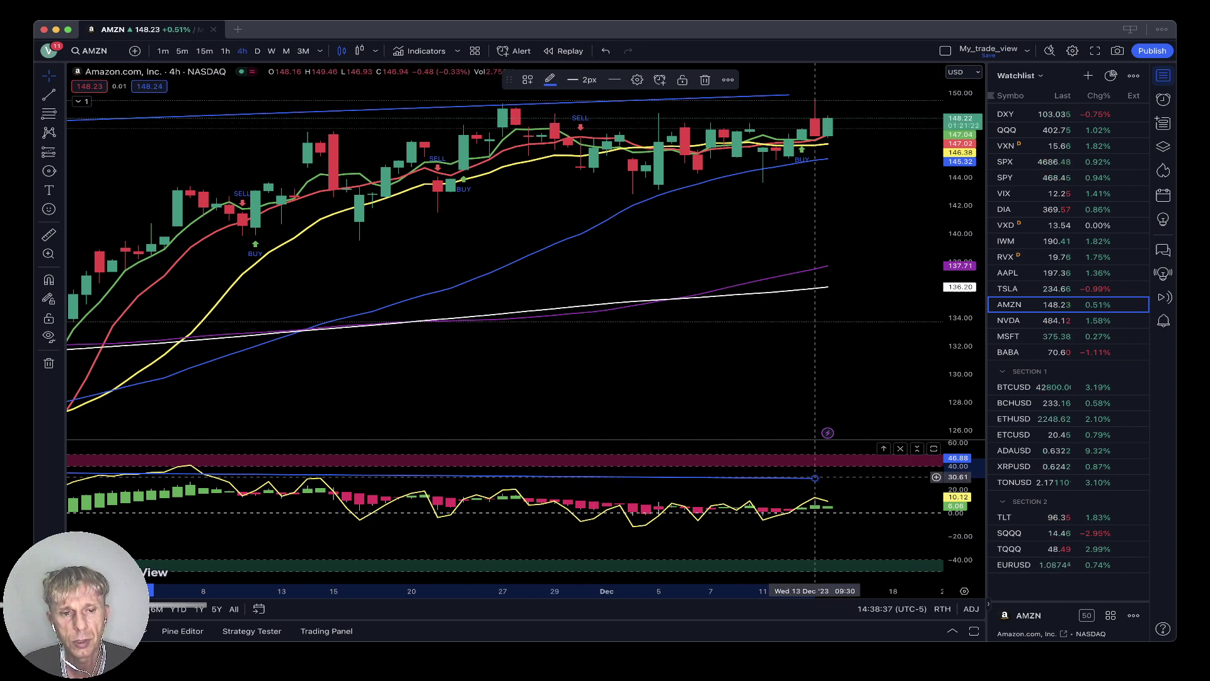
left_click(816, 477)
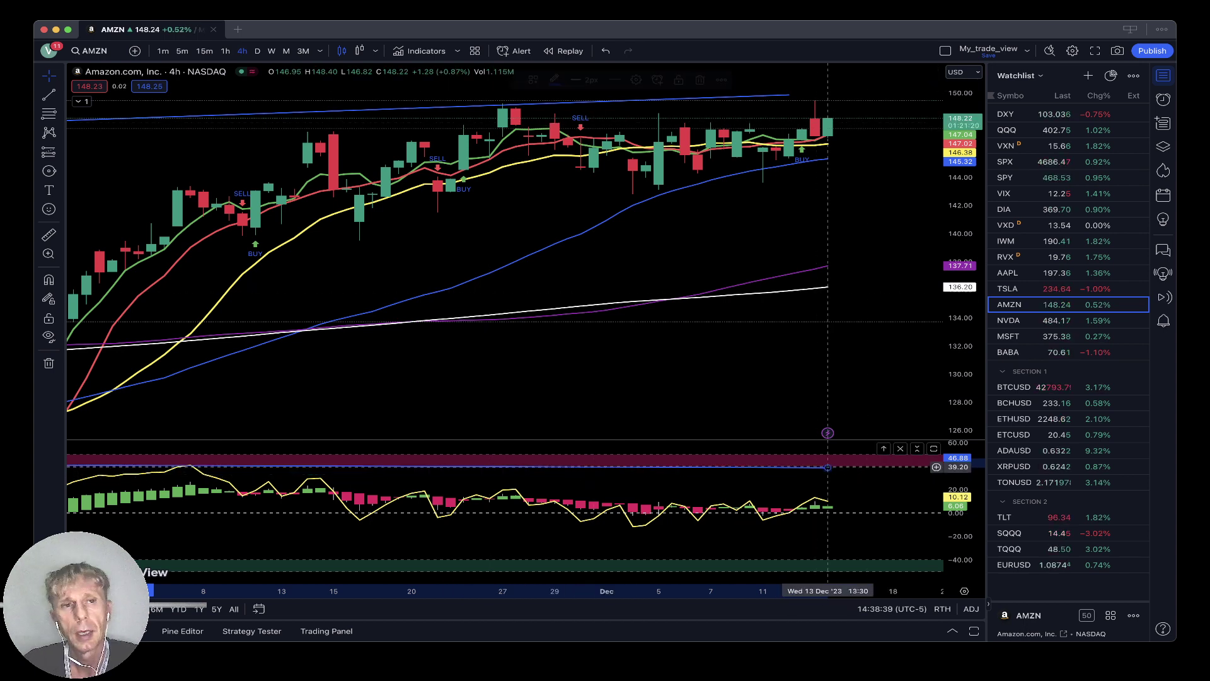
left_click(828, 467)
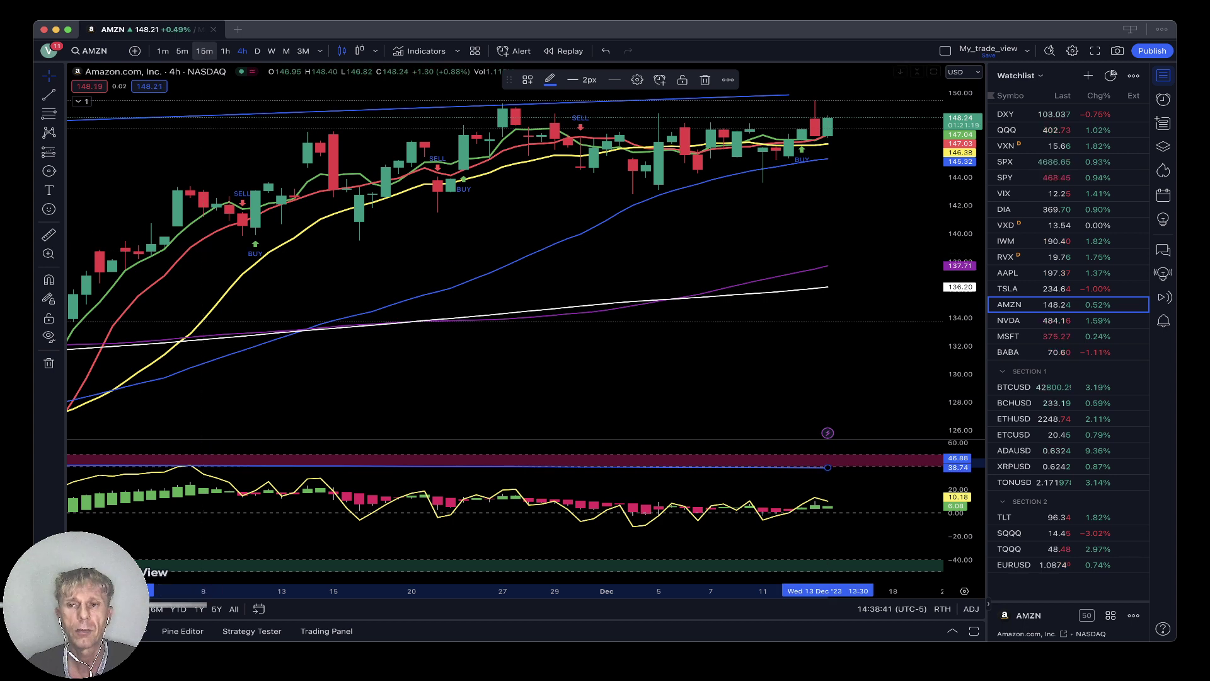
Step: View AMZN hourly candles panned to recent dates, then switch to NVDA
left_click(225, 51)
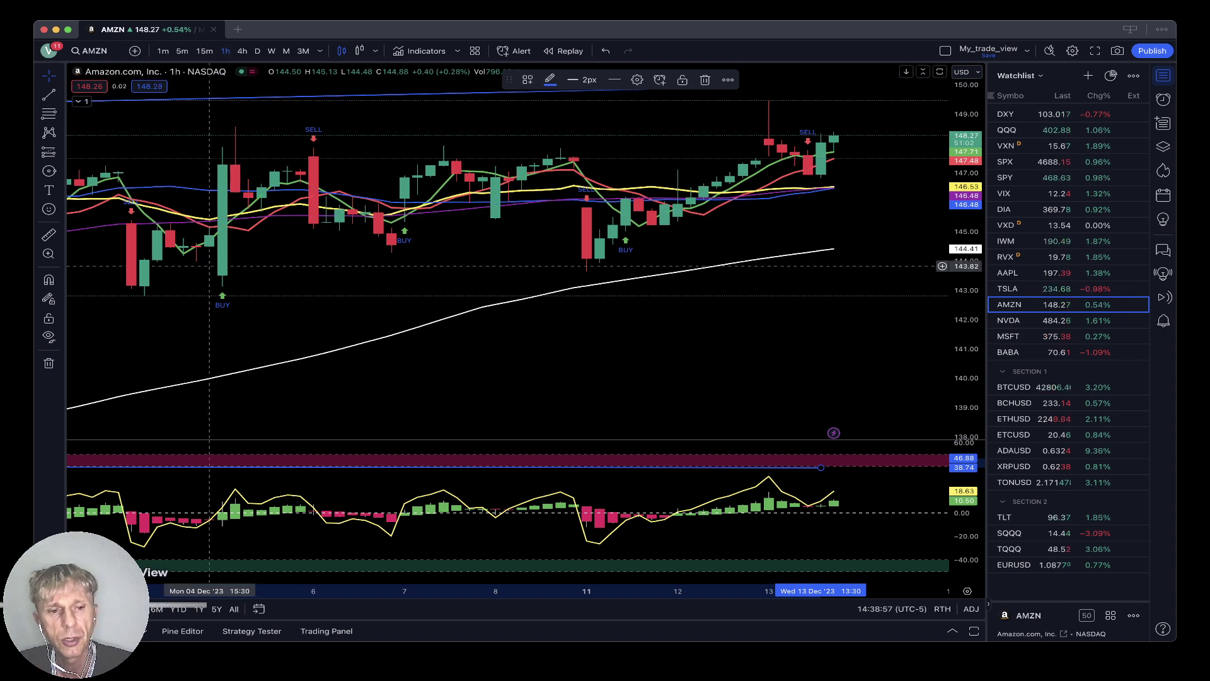
scroll(635, 334, "left", 10)
left_click_drag(635, 334, 233, 309)
scroll(233, 309, "left", 1)
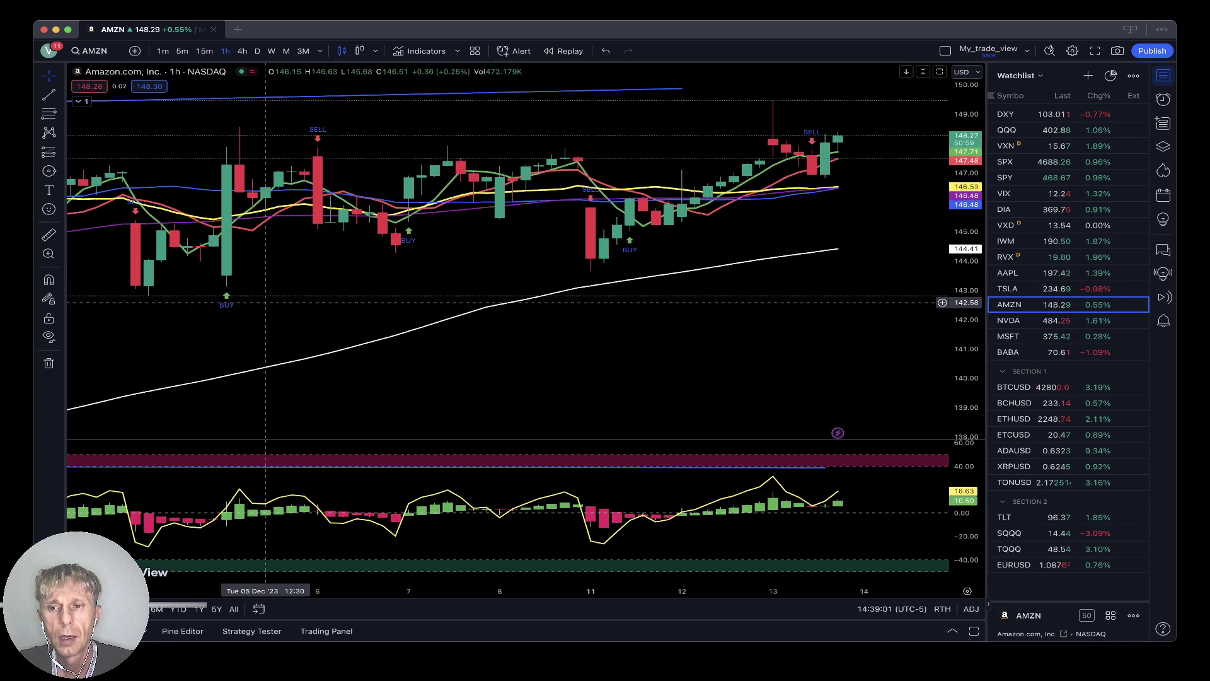
left_click(1009, 320)
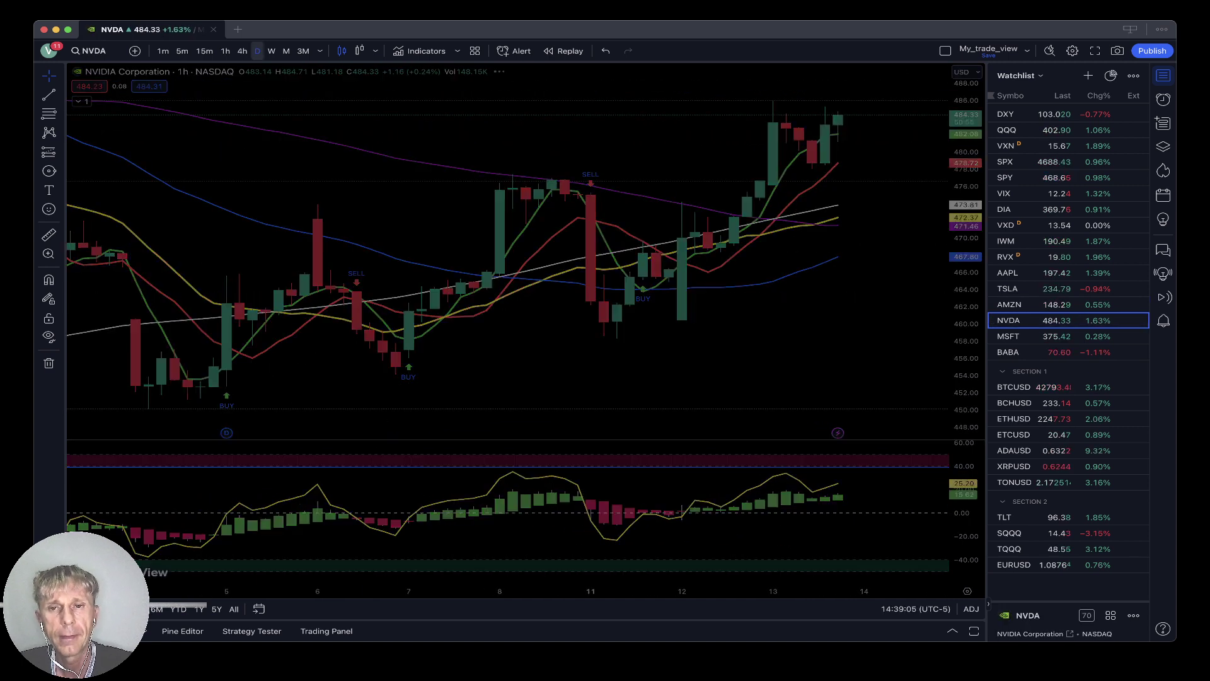
Step: Step NVDA through daily, 4-hour and hourly candles, then switch to MSFT
left_click(257, 51)
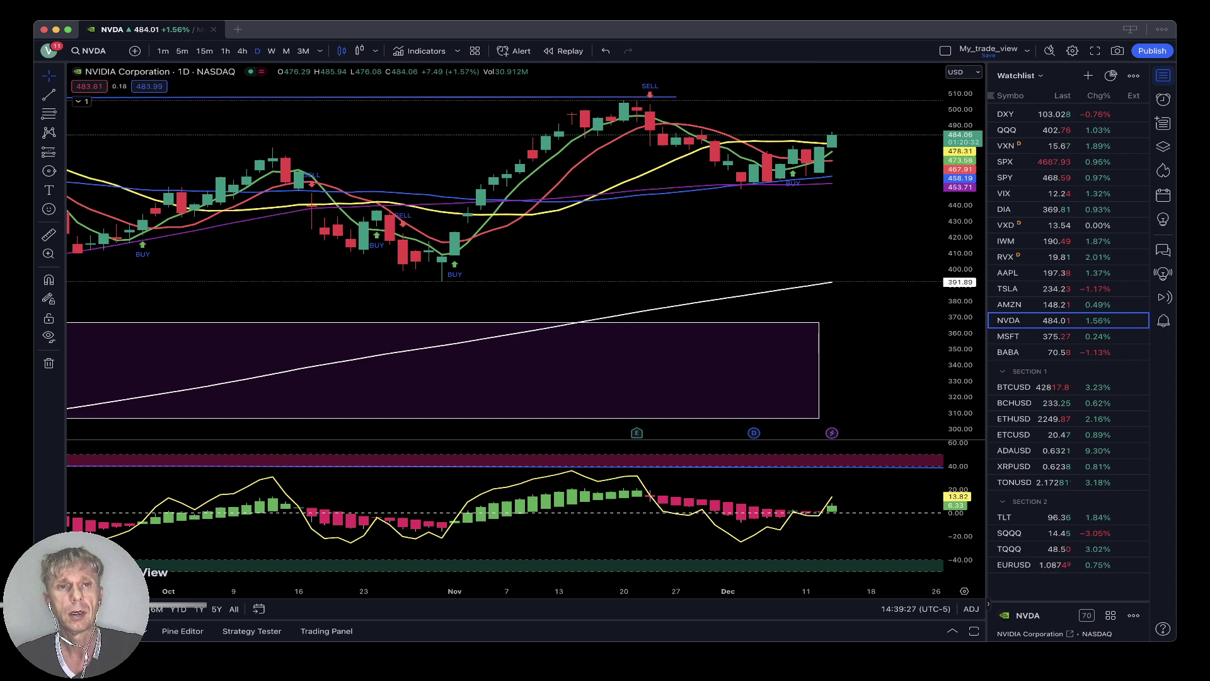
left_click(242, 51)
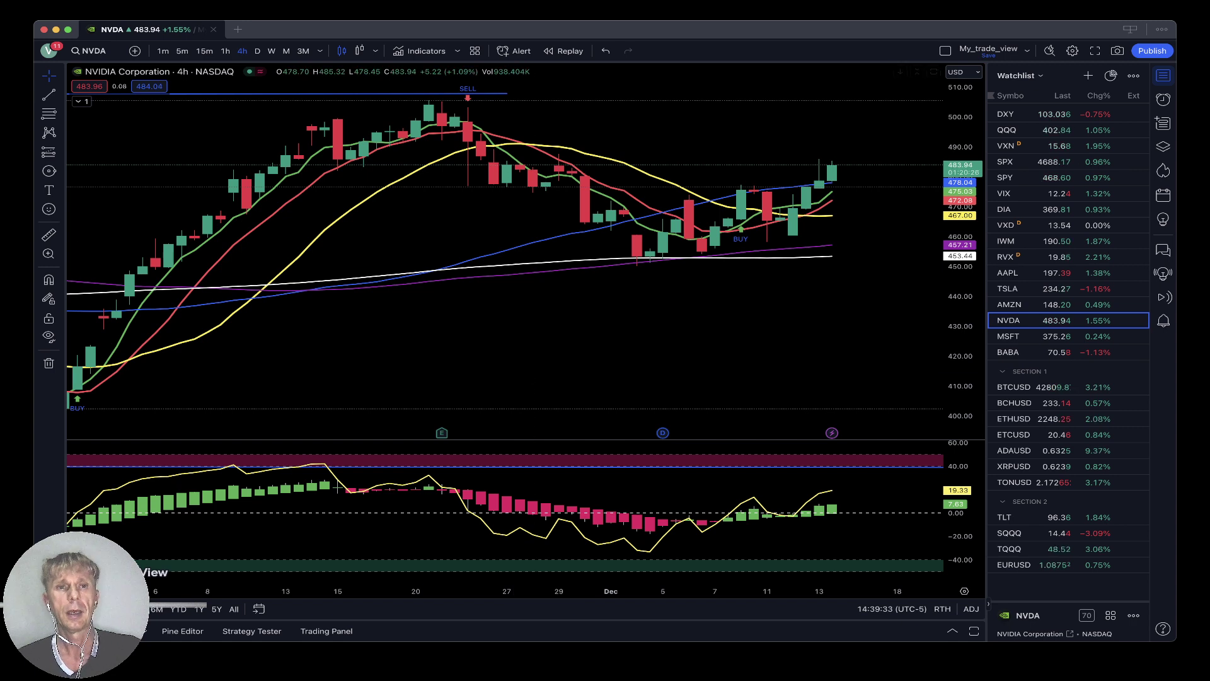
left_click(225, 50)
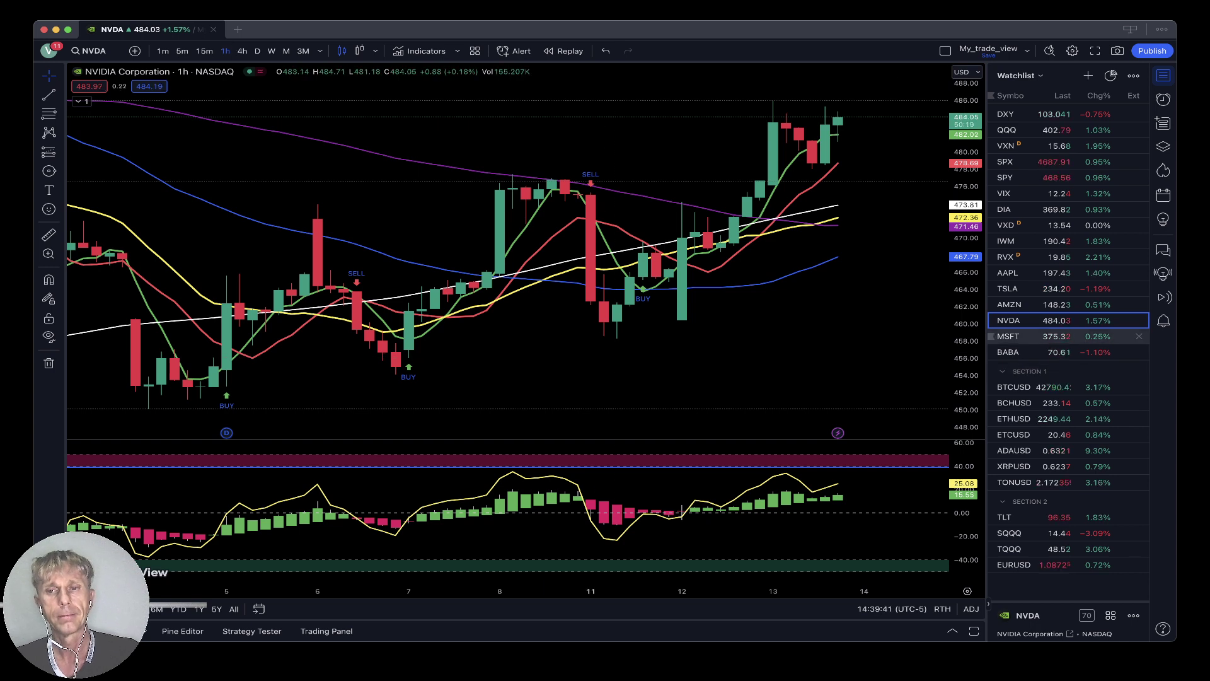
left_click(1034, 336)
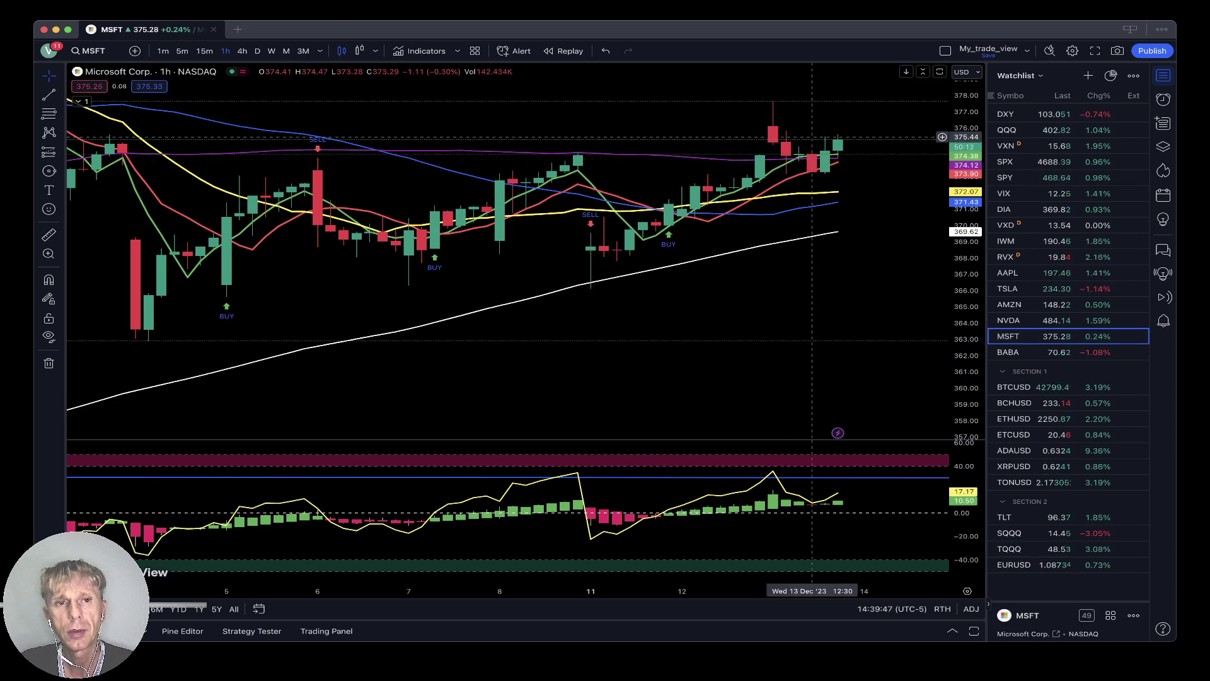
Step: Step MSFT through daily, 4-hour and hourly candles, then switch to BABA
left_click(257, 50)
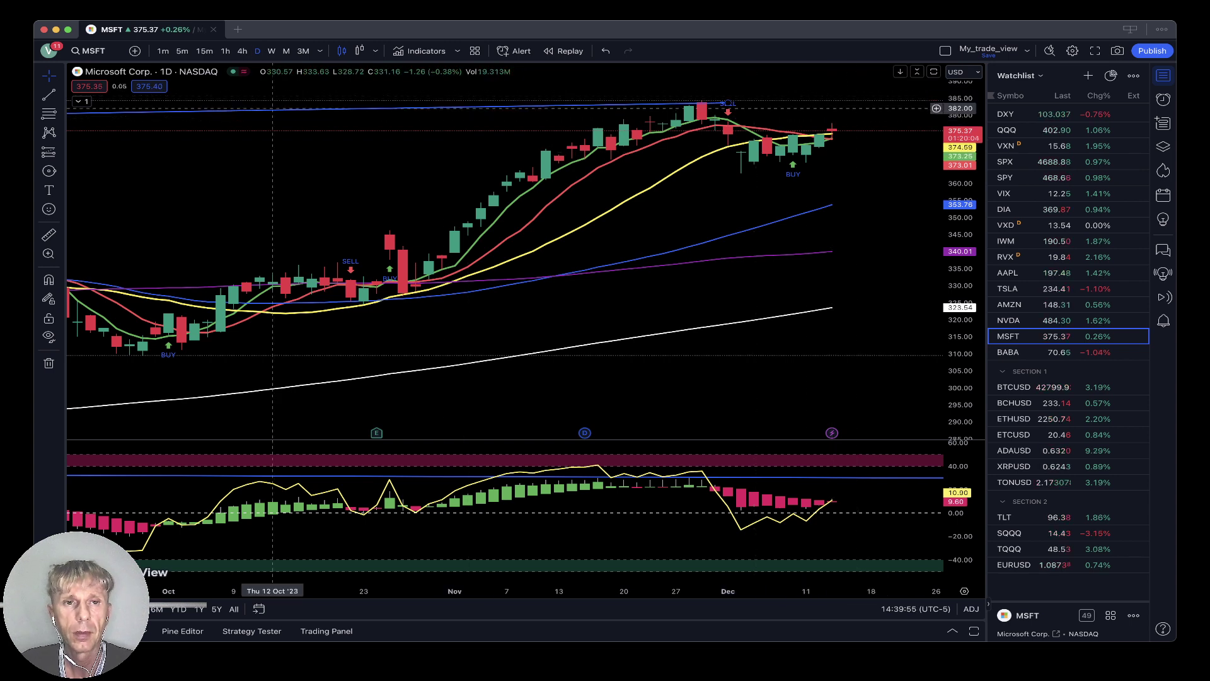
left_click(242, 50)
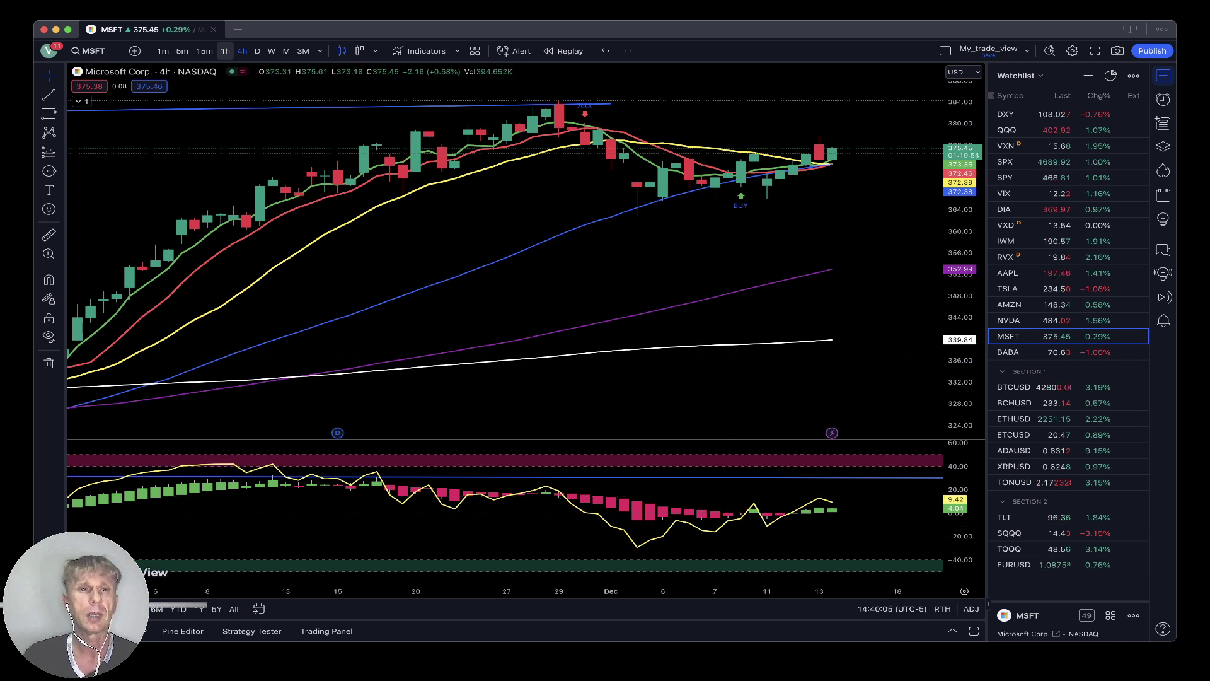
left_click(225, 51)
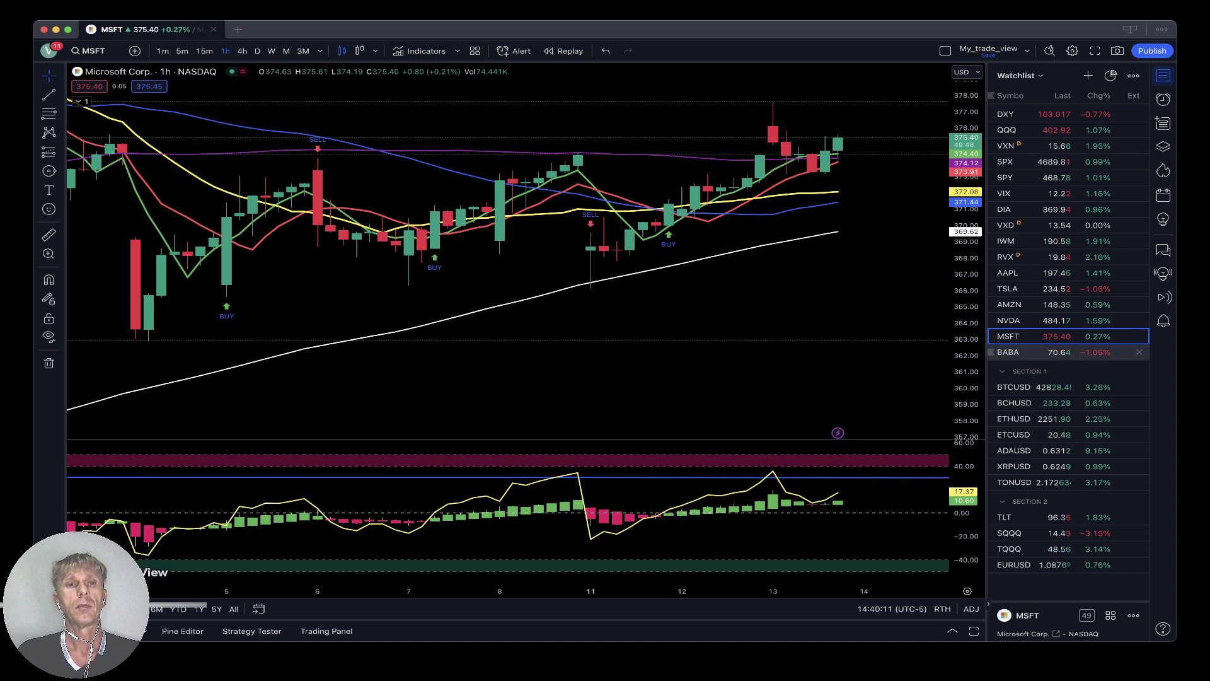
left_click(1033, 352)
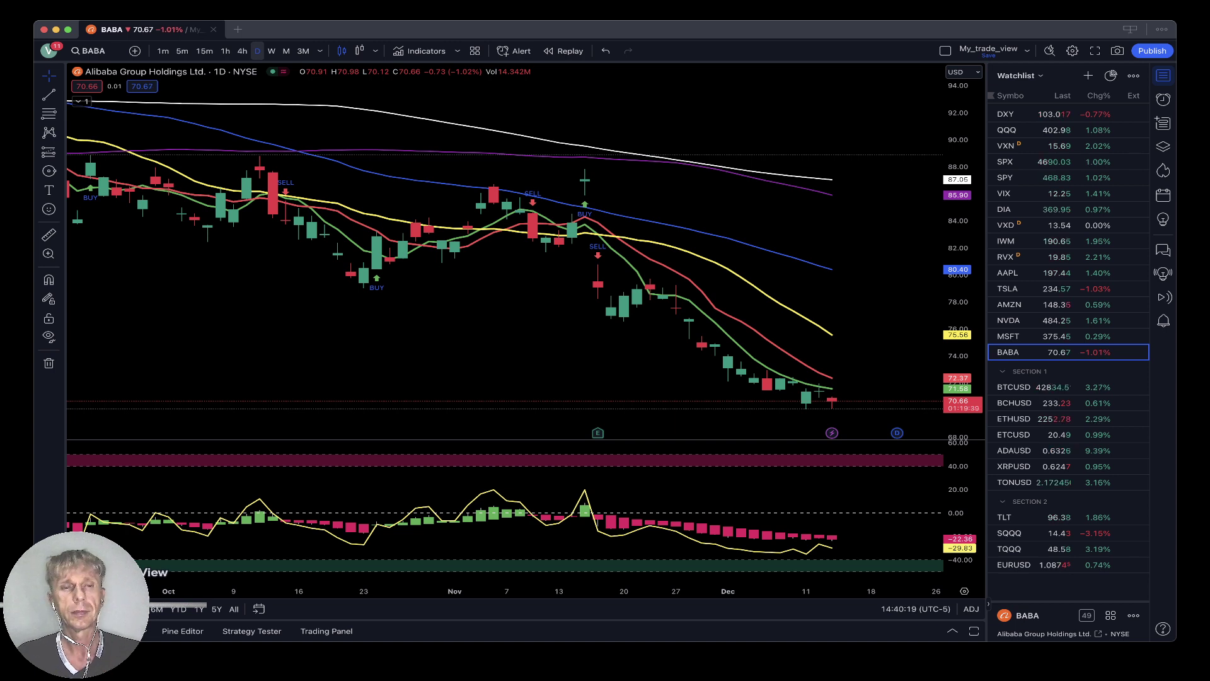
Step: Switch Alibaba (BABA) to 4-hour candles, then to 1-hour candles
left_click(242, 51)
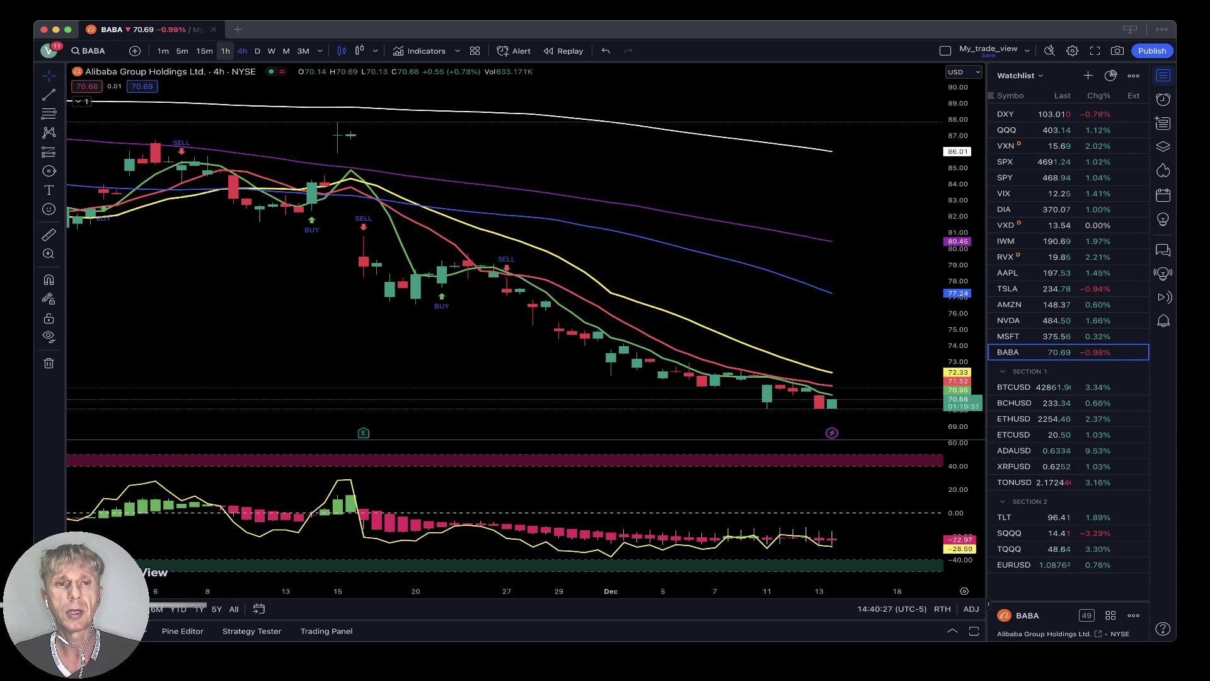
left_click(225, 51)
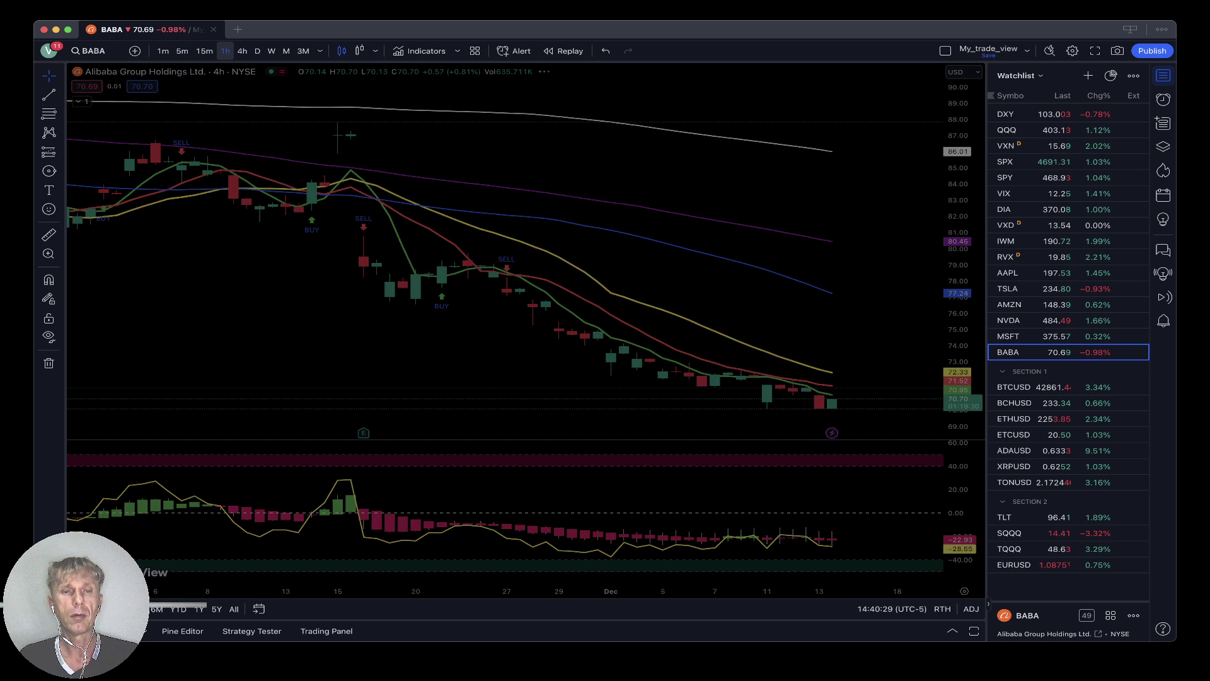